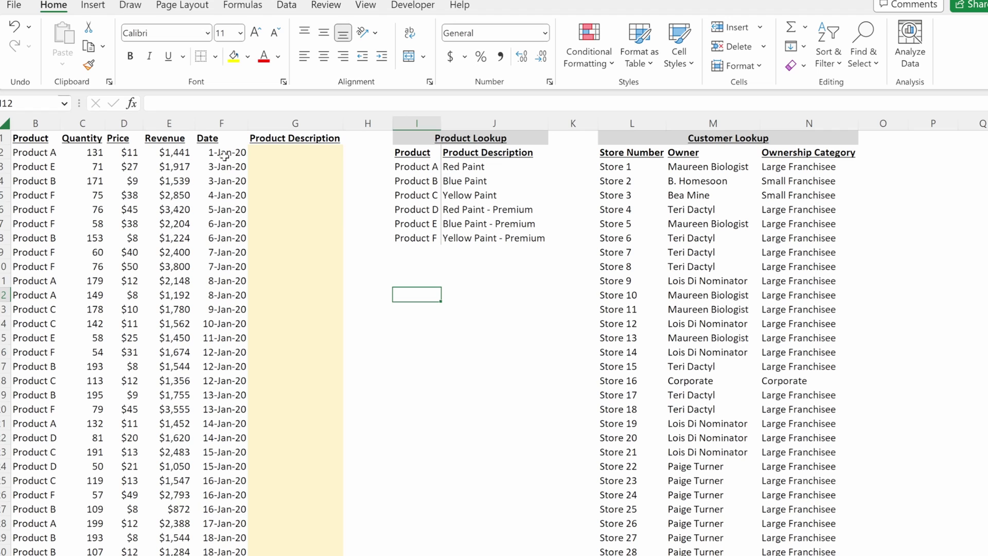
Start a VLOOKUP formula in the first Product Description cell, G2, using B2 as the lookup value
{"action": "left_click", "coordinate": [258, 154]}
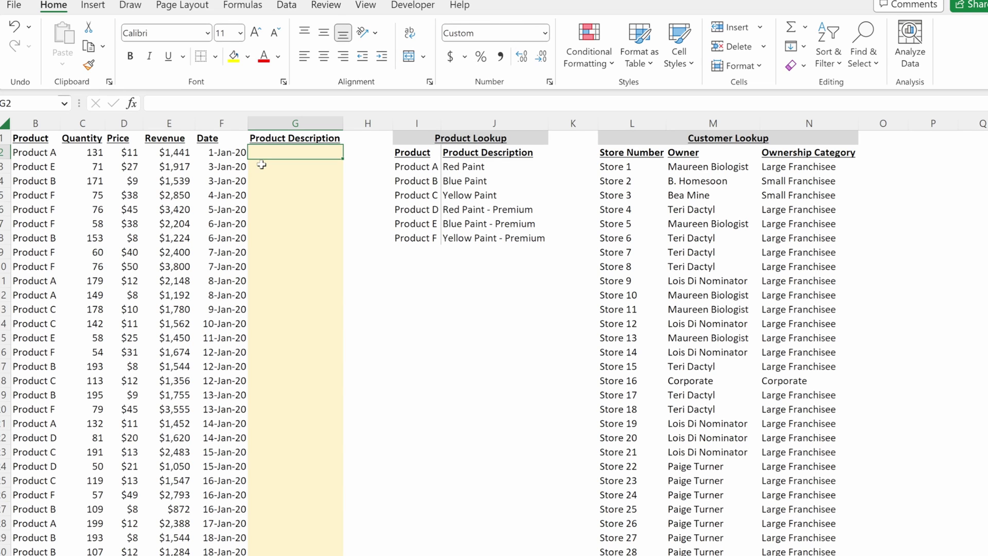
{"action": "type", "text": "=vl"}
{"action": "key", "text": "Tab"}
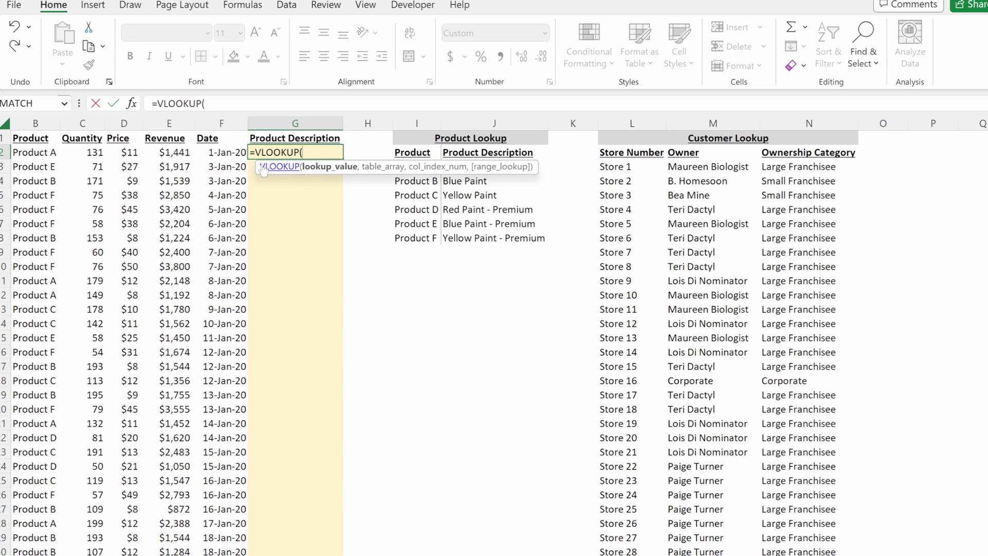
{"action": "key", "text": "Left"}
{"action": "key", "text": "Left"}
{"action": "key", "text": "Left"}
{"action": "key", "text": "Left"}
{"action": "key", "text": "Left"}
{"action": "key", "text": "Left"}
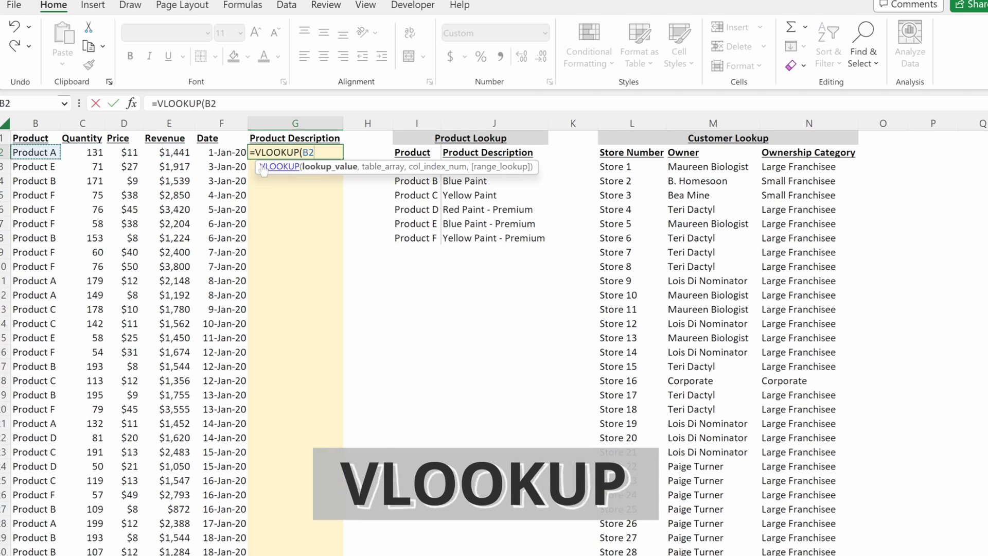
{"action": "key", "text": "Right"}
{"action": "type", "text": ","}
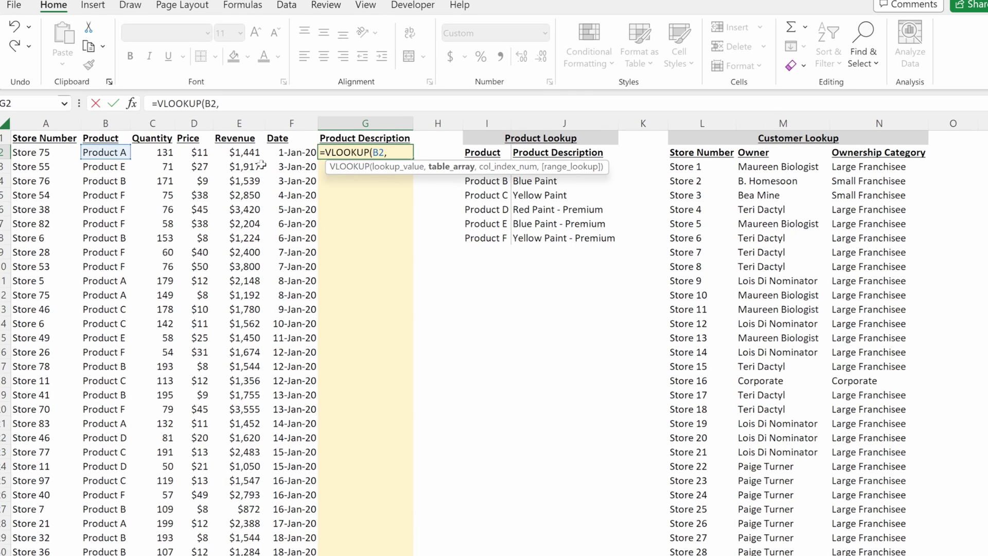
Complete the VLOOKUP with the absolute table array $I$3:$J$8, column index 2 and FALSE, and fill it down the Product Description column
{"action": "key", "text": "Right"}
{"action": "key", "text": "Right"}
{"action": "key", "text": "Down"}
{"action": "key", "text": "shift+Right"}
{"action": "key", "text": "ctrl+shift+Down"}
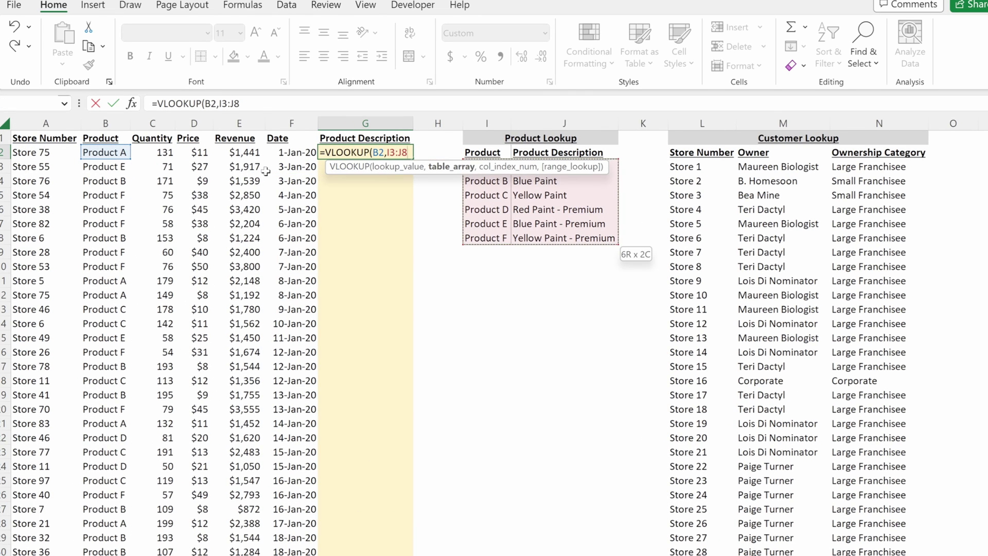
{"action": "key", "text": "F4"}
{"action": "type", "text": ",2,FALSE"}
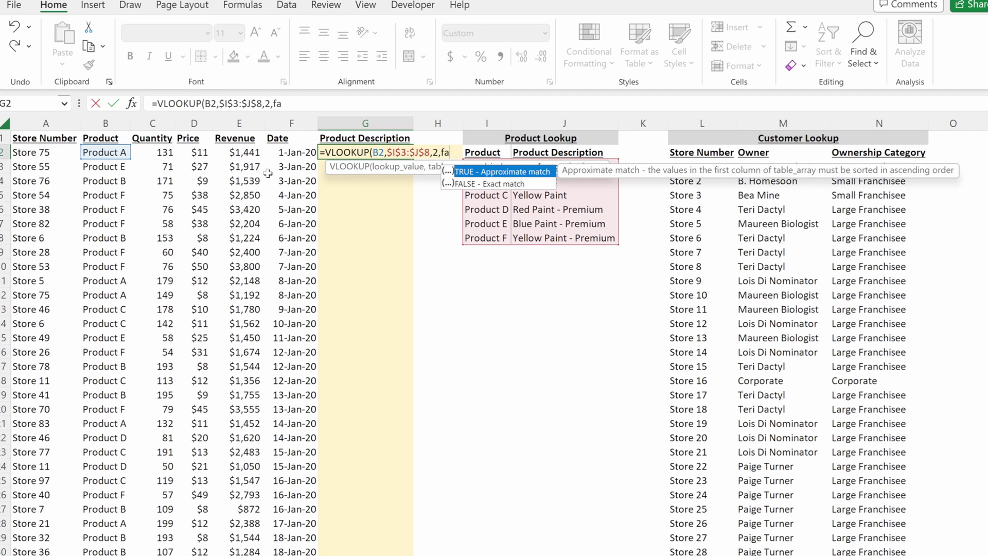
{"action": "key", "text": "Return"}
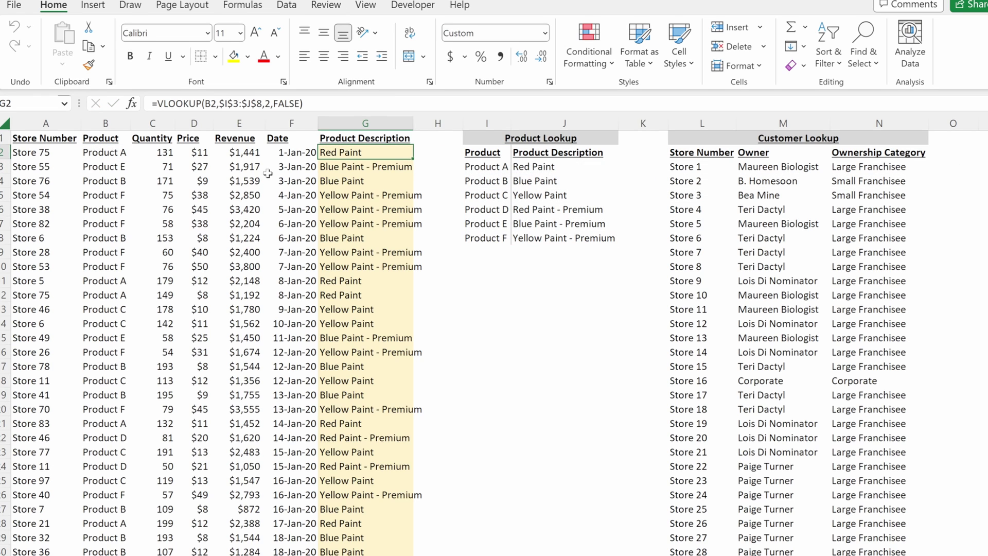
Replace the formula in G2 with the beginning of an INDEX formula that returns from the absolute range $J$3:$J$8
{"action": "left_click", "coordinate": [394, 149]}
{"action": "left_click", "coordinate": [119, 153]}
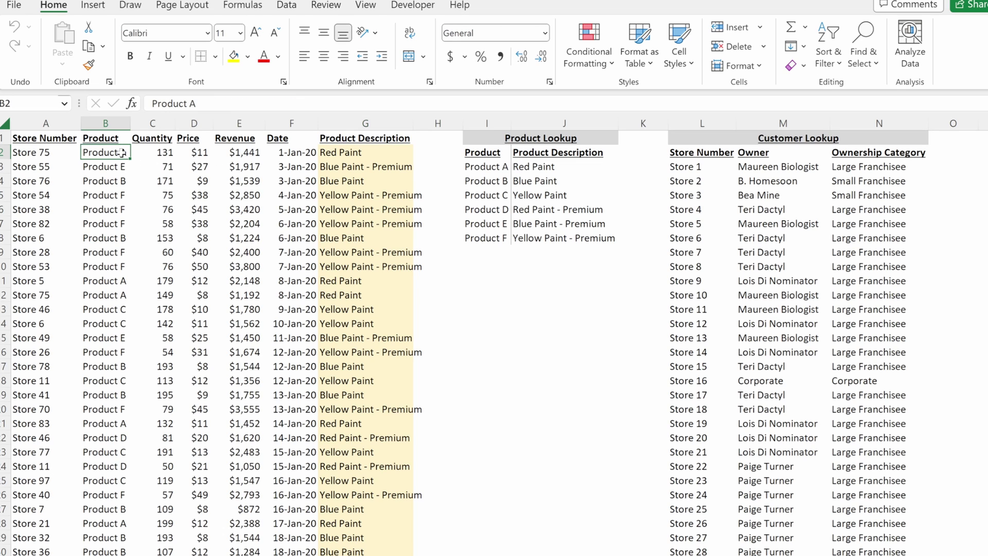
{"action": "left_click", "coordinate": [385, 154]}
{"action": "type", "text": "=i"}
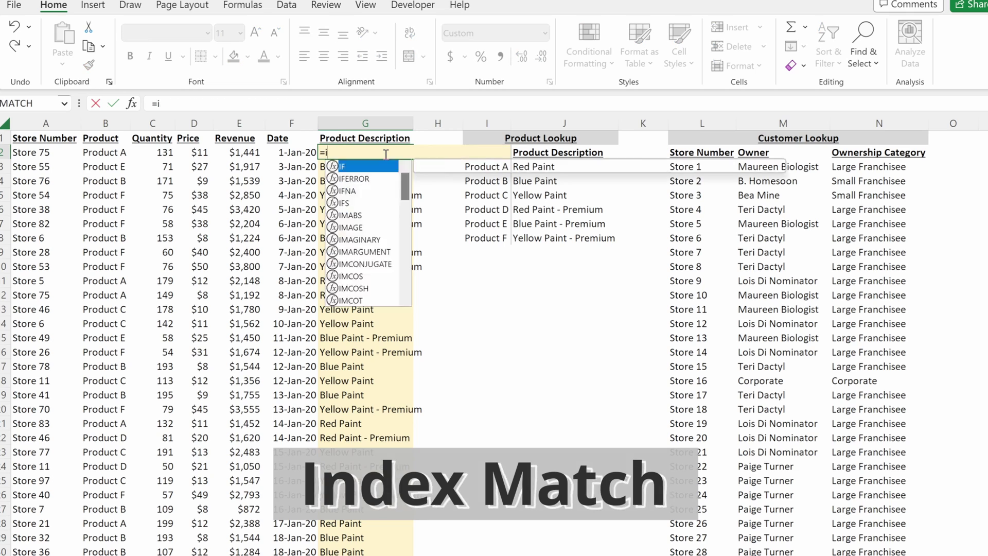
{"action": "type", "text": "ndex("}
{"action": "left_click_drag", "start_coordinate": [564, 181], "coordinate": [564, 238]}
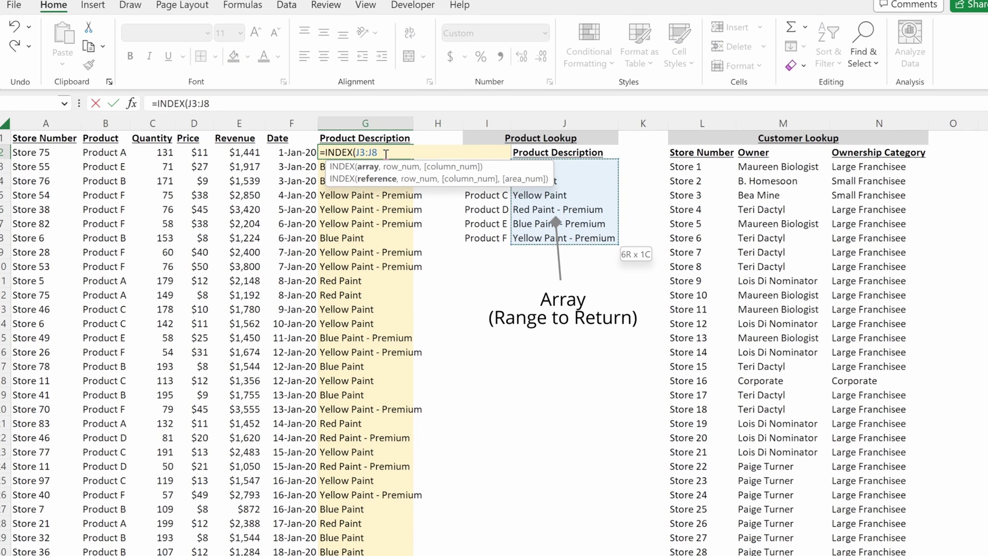
{"action": "key", "text": "F4"}
Nest a MATCH function as the INDEX row number, with B2 as its lookup value
{"action": "type", "text": ",mat"}
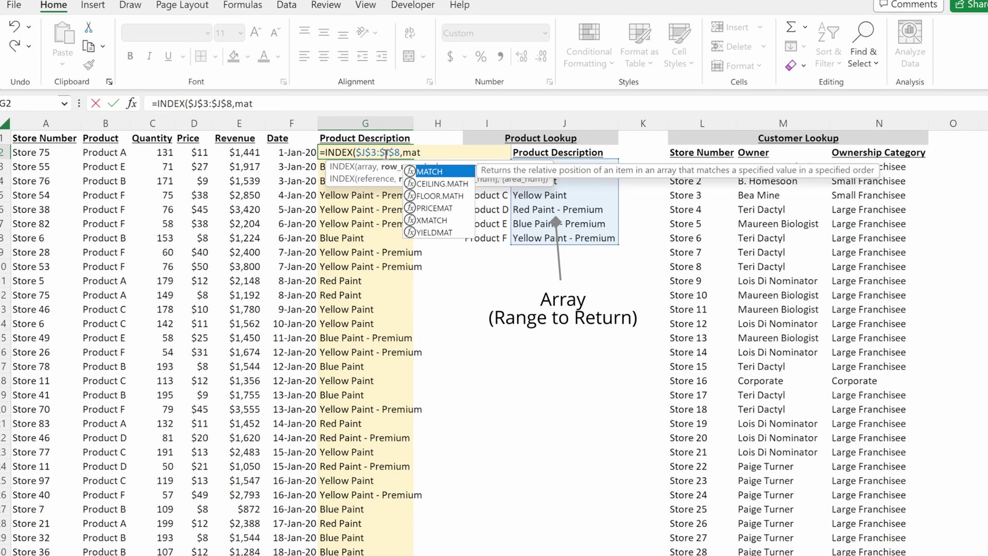
{"action": "key", "text": "Tab"}
{"action": "key", "text": "Left"}
{"action": "key", "text": "Left"}
{"action": "key", "text": "Left"}
{"action": "key", "text": "Left"}
{"action": "key", "text": "Left"}
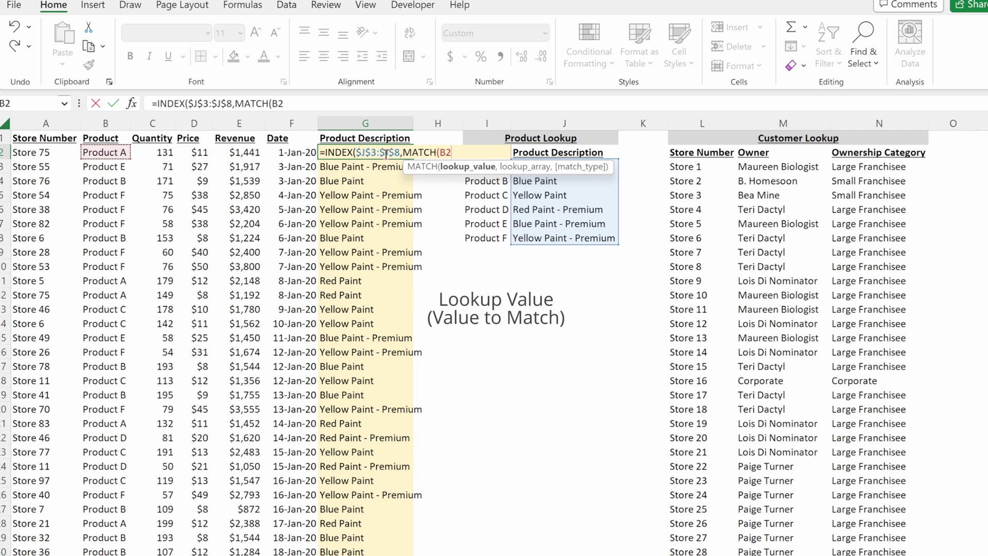
{"action": "type", "text": ","}
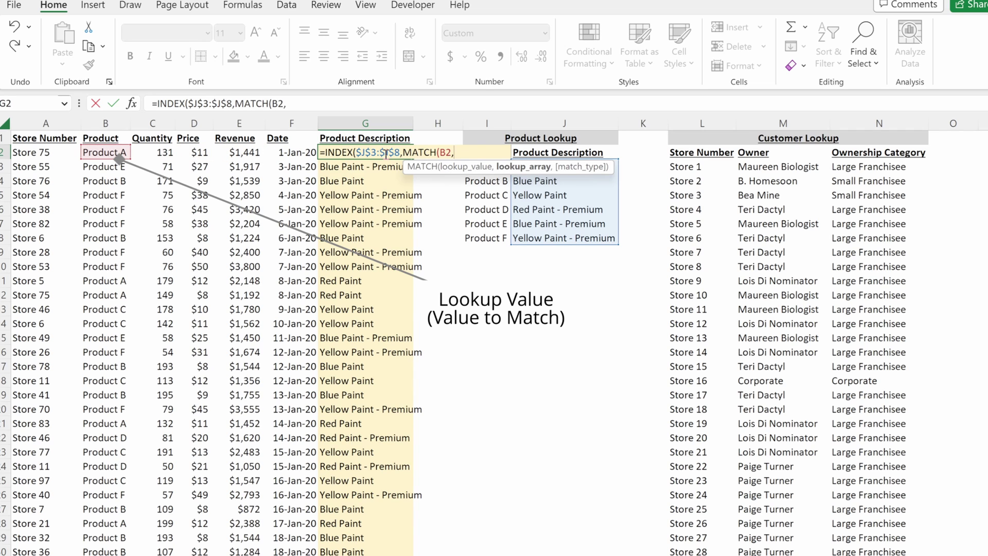
Finish the MATCH with the absolute lookup array $I$3:$I$8 and match type 0, and apply the formula down the Product Description column
{"action": "key", "text": "Right"}
{"action": "key", "text": "Right"}
{"action": "key", "text": "Down"}
{"action": "key", "text": "shift+Down"}
{"action": "key", "text": "shift+Down"}
{"action": "key", "text": "shift+Down"}
{"action": "key", "text": "shift+Down"}
{"action": "key", "text": "shift+Down"}
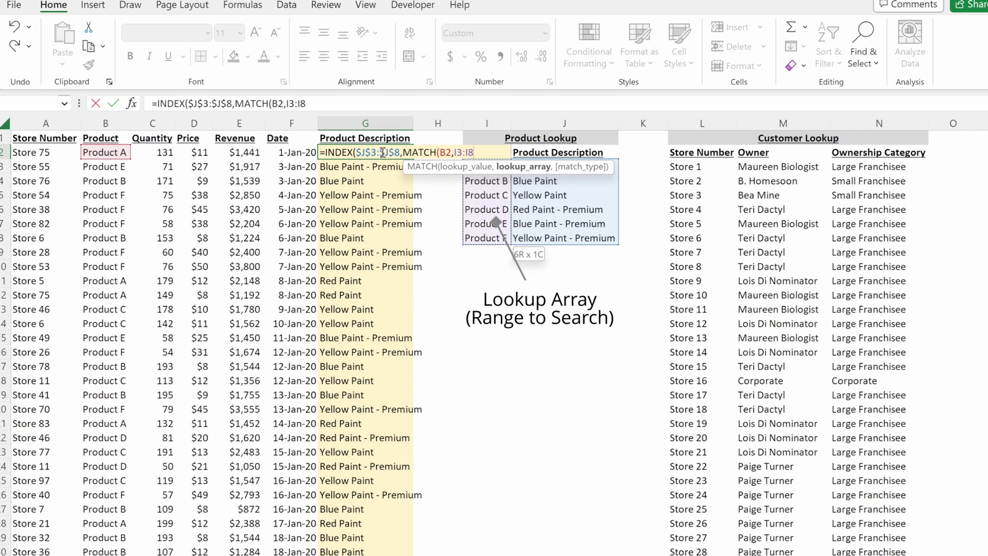
{"action": "key", "text": "F4"}
{"action": "type", "text": ",0)"}
{"action": "key", "text": "Return"}
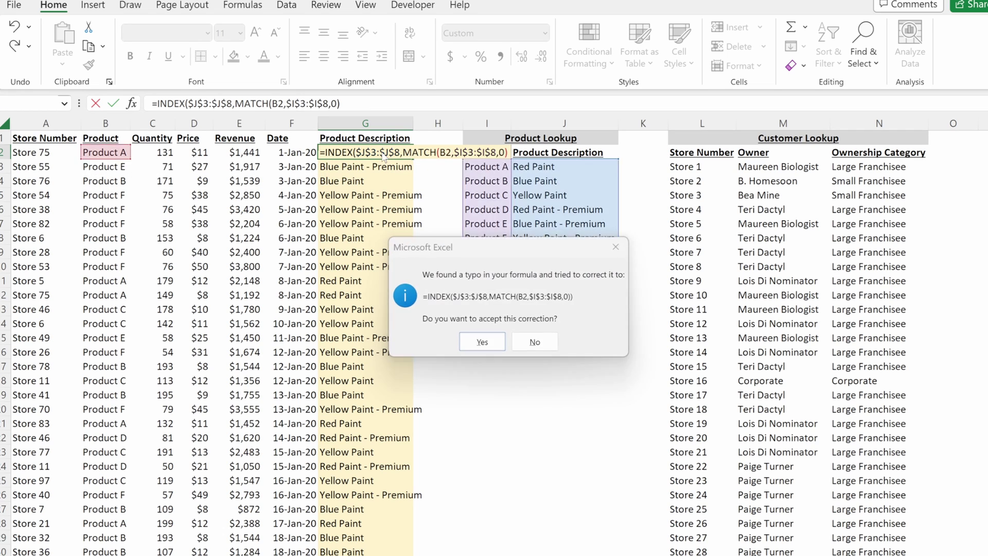
{"action": "key", "text": "Return"}
Clear the Product Description formulas and start an XLOOKUP in G2 with B2 as the lookup value
{"action": "key", "text": "Down"}
{"action": "key", "text": "Down"}
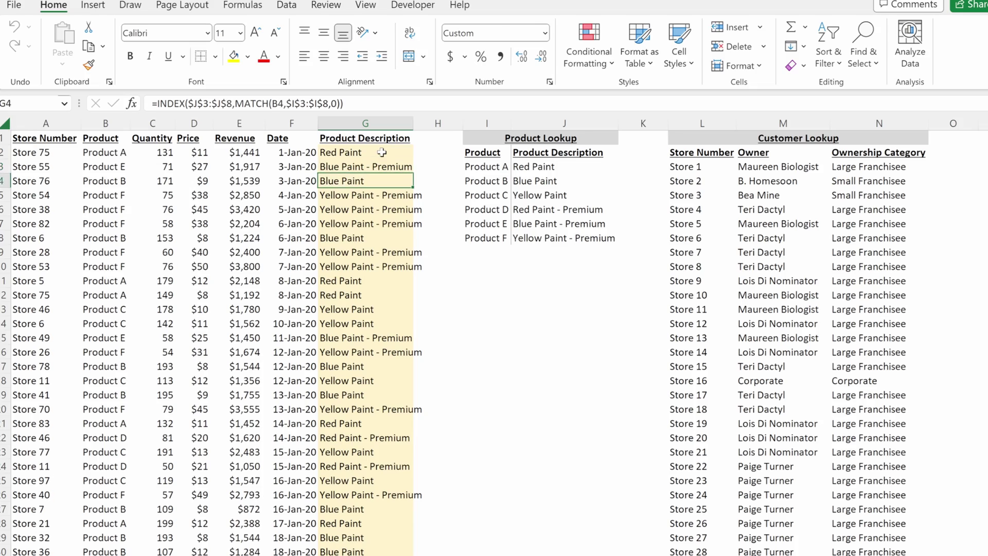
{"action": "key", "text": "Down"}
{"action": "key", "text": "Up"}
{"action": "key", "text": "Up"}
{"action": "key", "text": "Up"}
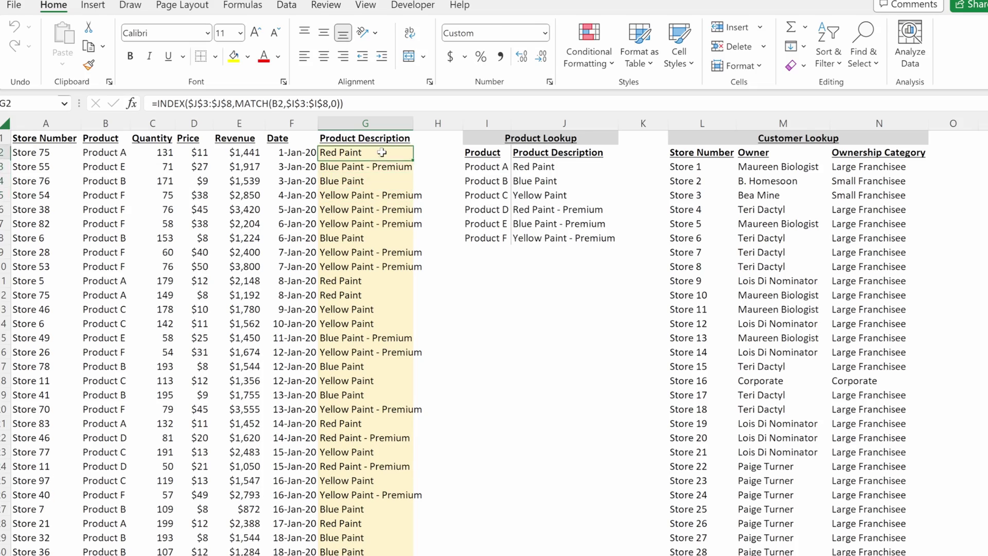
{"action": "type", "text": "=xl"}
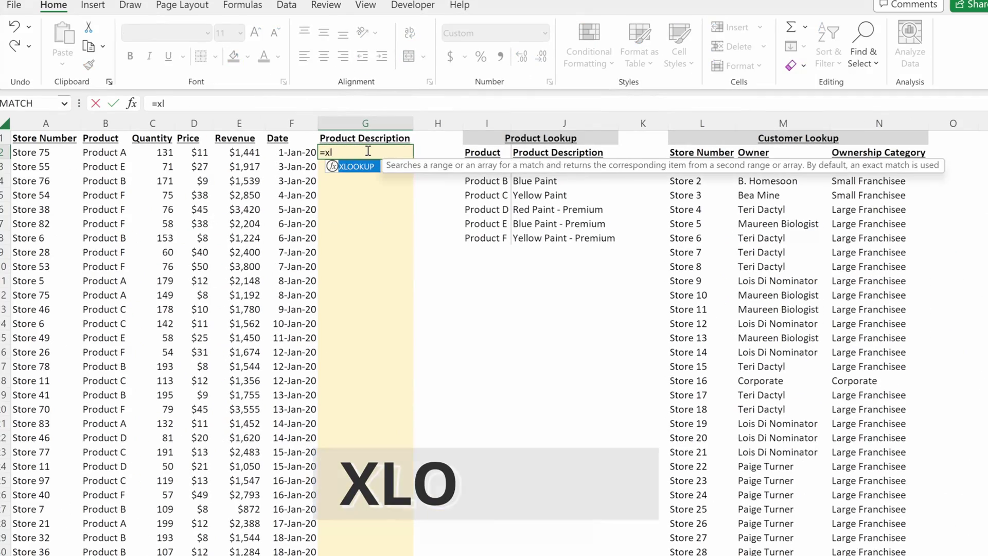
{"action": "type", "text": "o"}
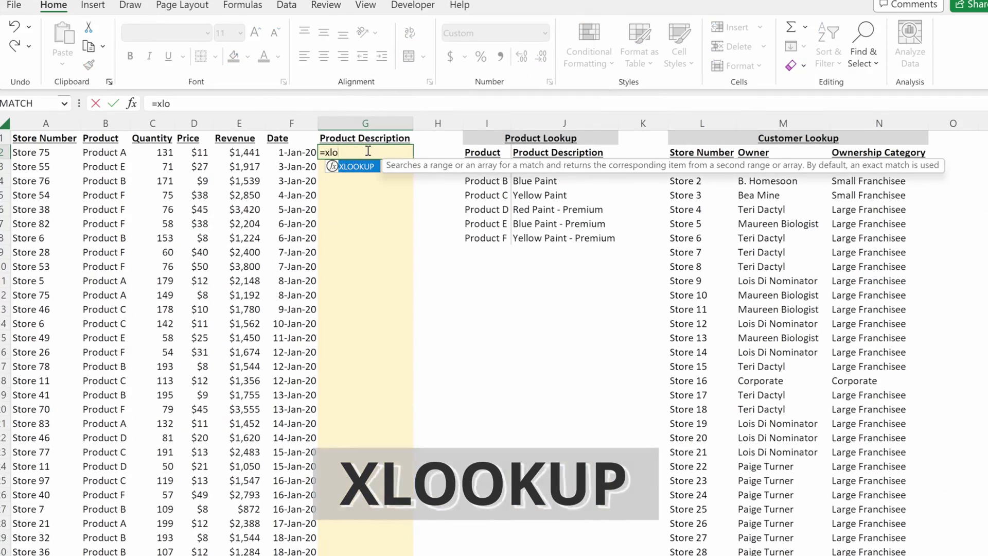
{"action": "key", "text": "Tab"}
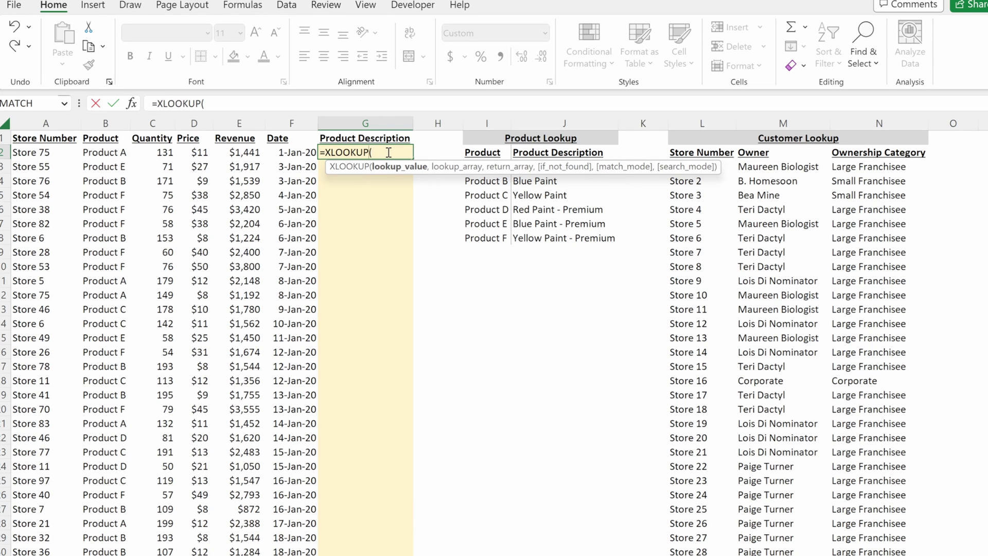
{"action": "key", "text": "Left"}
{"action": "key", "text": "Left"}
{"action": "key", "text": "Left"}
{"action": "key", "text": "Left"}
{"action": "key", "text": "Left"}
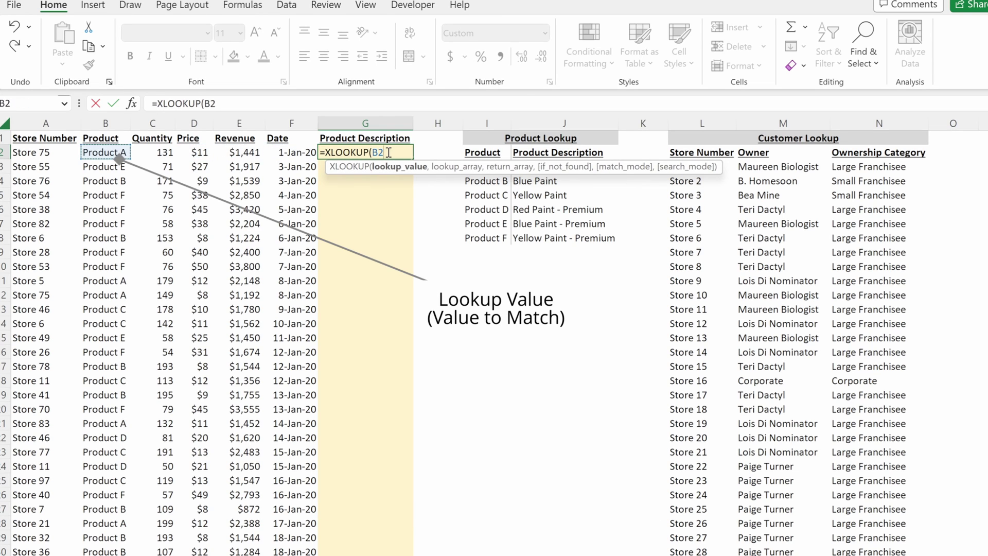
{"action": "type", "text": ","}
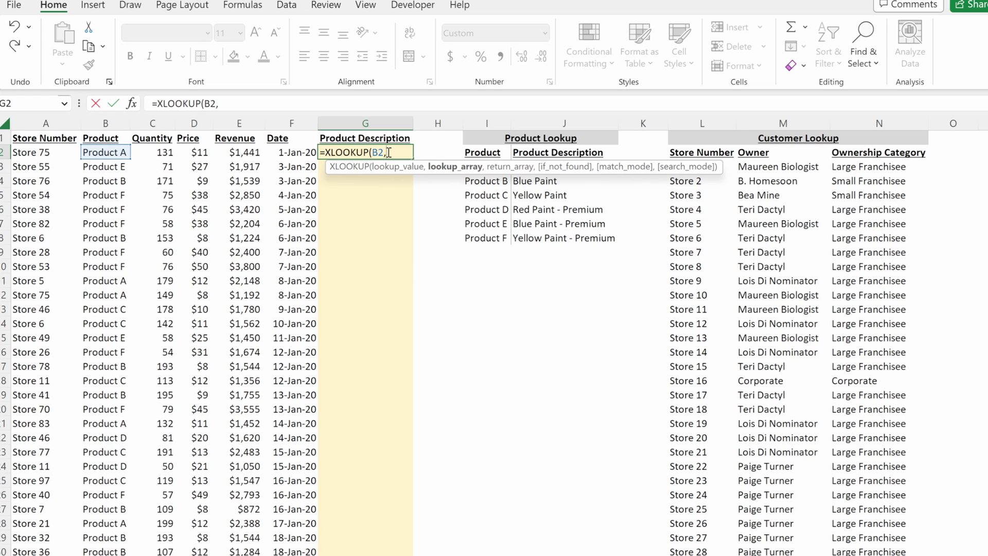
Set the XLOOKUP lookup array to the product codes in the absolute range $I$3:$I$8
{"action": "key", "text": "Right"}
{"action": "key", "text": "Right"}
{"action": "key", "text": "Down"}
{"action": "key", "text": "shift+Down"}
{"action": "key", "text": "shift+Down"}
{"action": "key", "text": "shift+Down"}
{"action": "key", "text": "shift+Down"}
{"action": "key", "text": "shift+Down"}
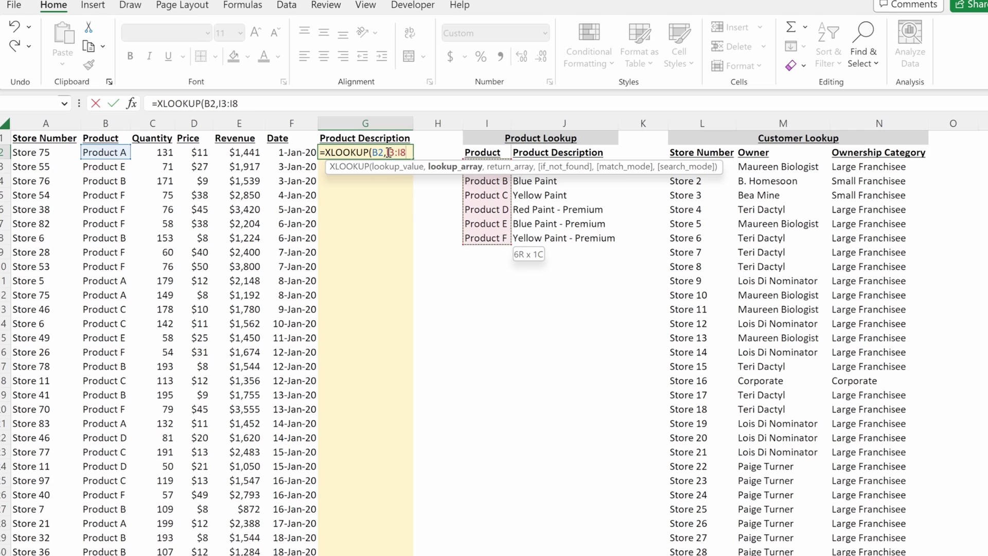
{"action": "key", "text": "F4"}
Set the XLOOKUP return array to the descriptions in the absolute range $J$3:$J$8 and apply the formula down the column
{"action": "type", "text": ","}
{"action": "key", "text": "Right"}
{"action": "key", "text": "Right"}
{"action": "key", "text": "Right"}
{"action": "key", "text": "Down"}
{"action": "key", "text": "shift+Down"}
{"action": "key", "text": "shift+Down"}
{"action": "key", "text": "shift+Down"}
{"action": "key", "text": "shift+Down"}
{"action": "key", "text": "shift+Down"}
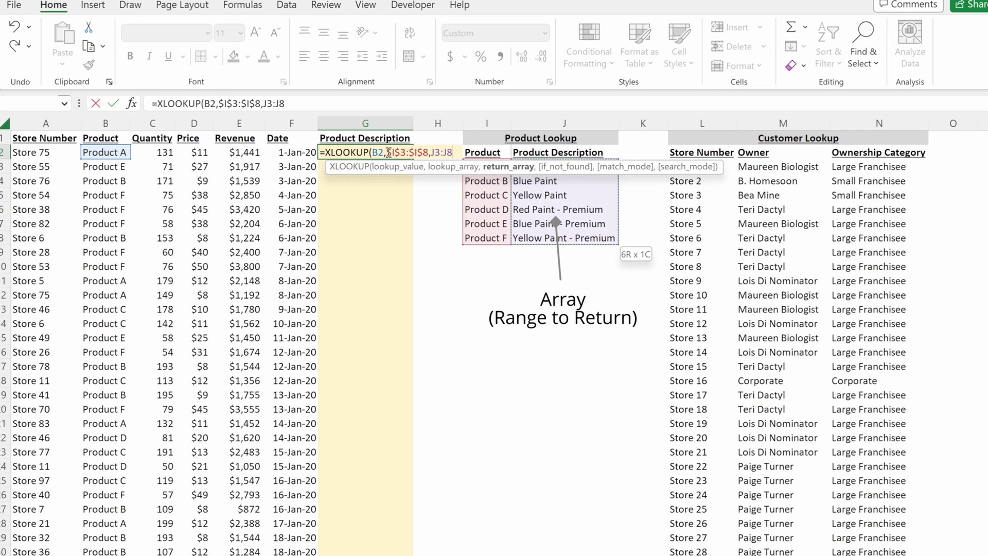
{"action": "key", "text": "F4"}
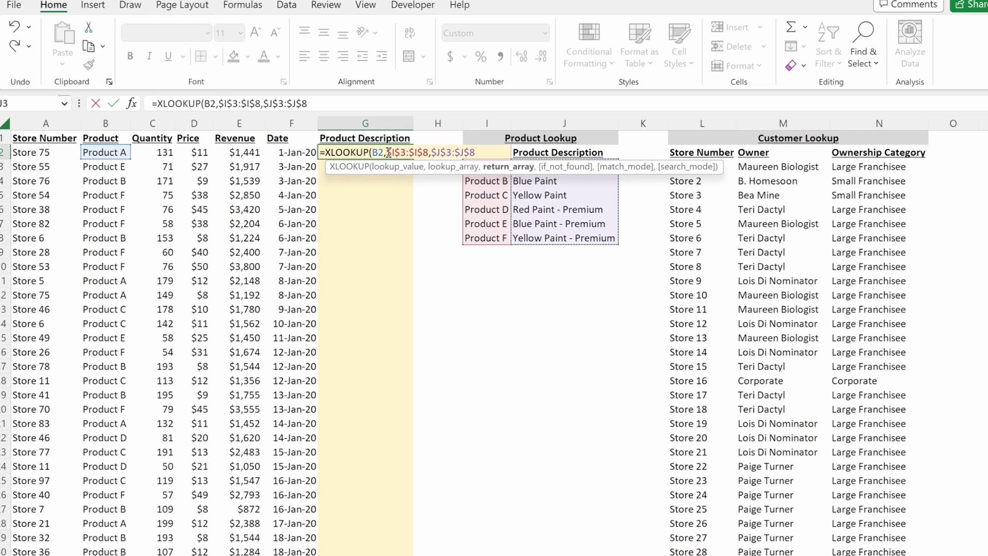
{"action": "key", "text": "Return"}
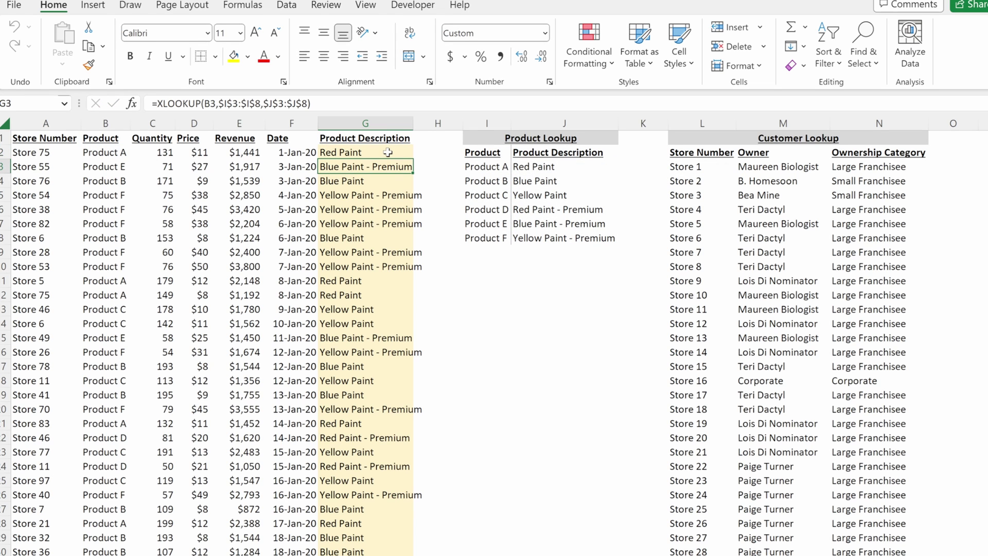
Examine the lookup value, lookup array and return array arguments of the XLOOKUP formula in G2
{"action": "double_click", "coordinate": [387, 152]}
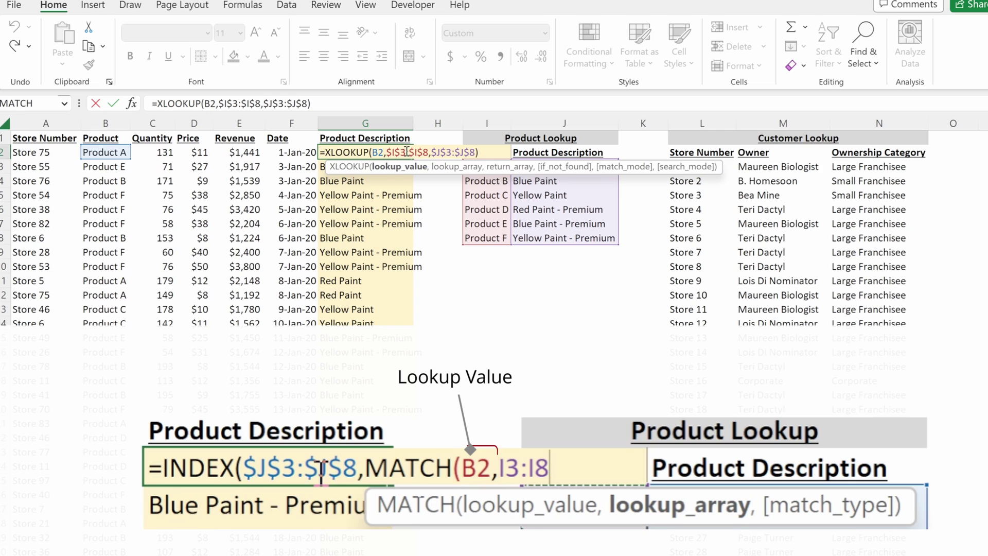
{"action": "left_click", "coordinate": [407, 152]}
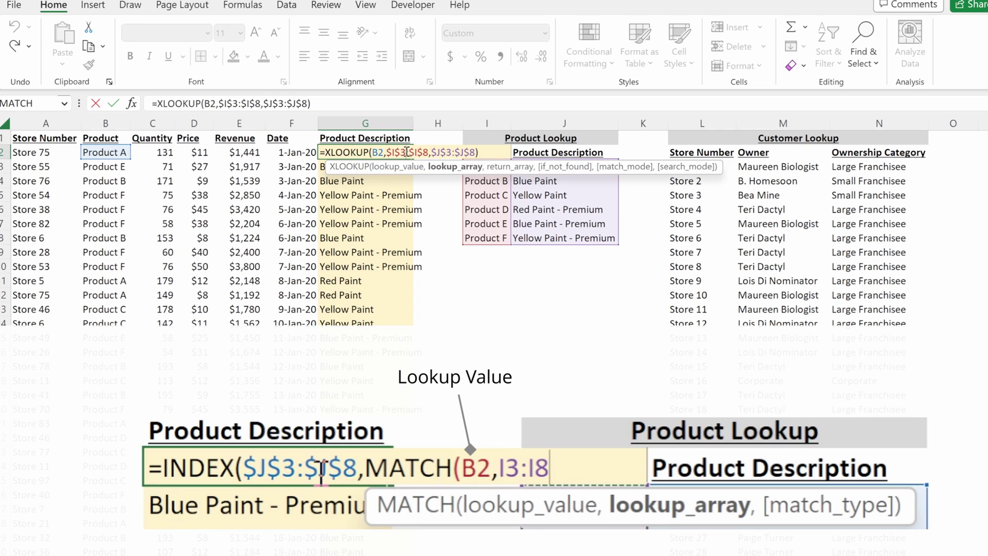
{"action": "left_click", "coordinate": [455, 152]}
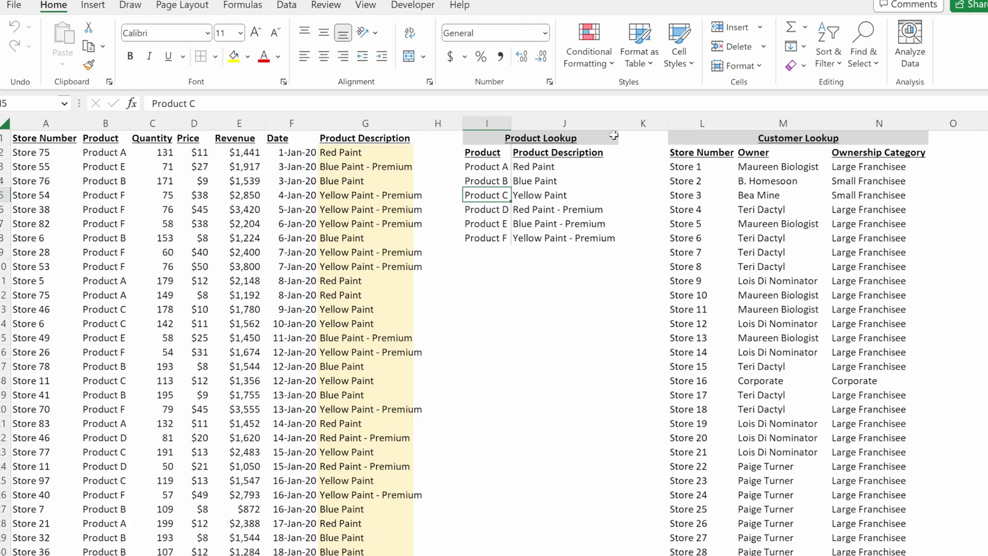
Clear the Product C code and description from the Product Lookup table, and select the Store 46 record in row 13
{"action": "key", "text": "shift+Right"}
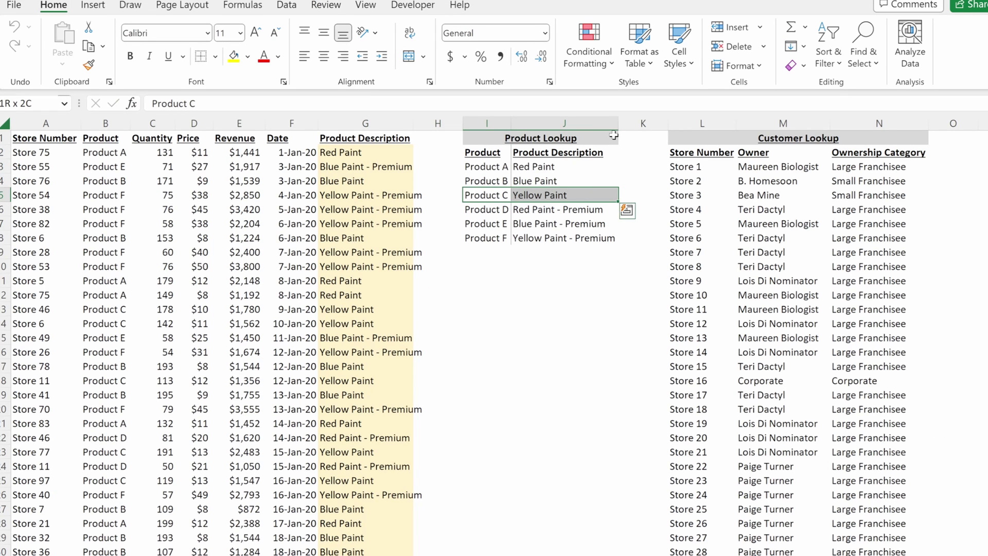
{"action": "key", "text": "Delete"}
{"action": "key", "text": "Left"}
{"action": "key", "text": "Left"}
{"action": "key", "text": "Down"}
{"action": "key", "text": "Down"}
{"action": "key", "text": "Down"}
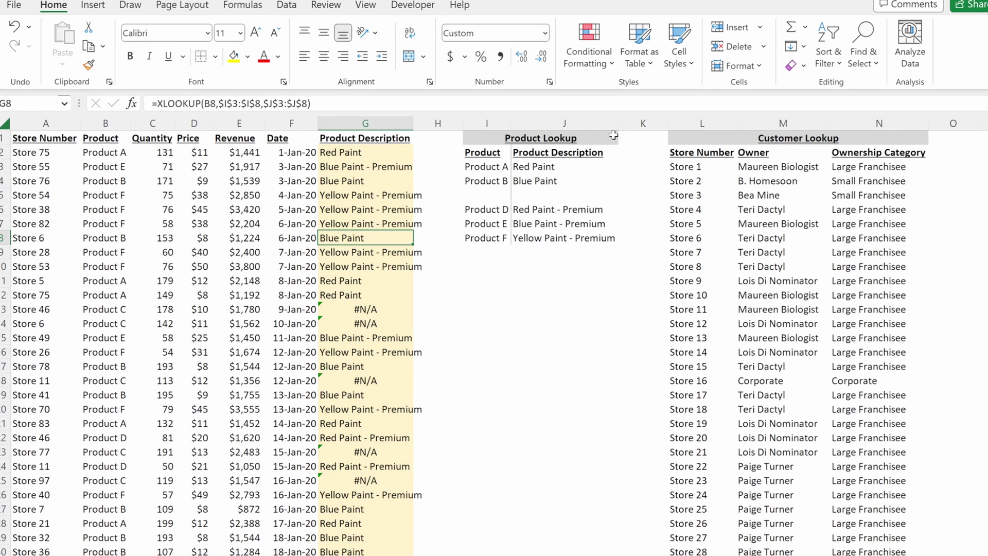
{"action": "left_click", "coordinate": [374, 309]}
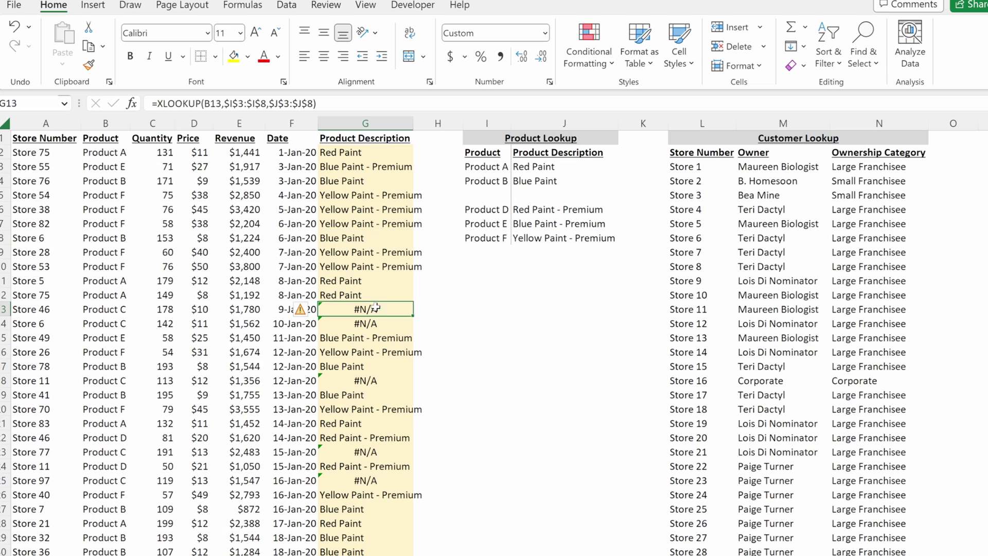
{"action": "key", "text": "ctrl+shift+Left"}
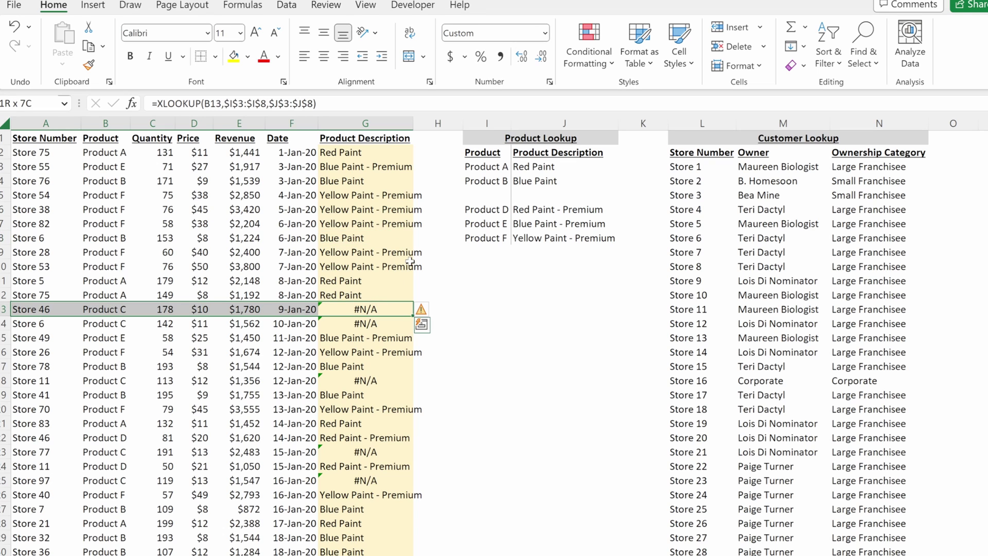
Add empty text ("") as the if_not_found argument of the XLOOKUP in G2 and apply it down the Product Description column
{"action": "left_click", "coordinate": [397, 153]}
{"action": "key", "text": "F2"}
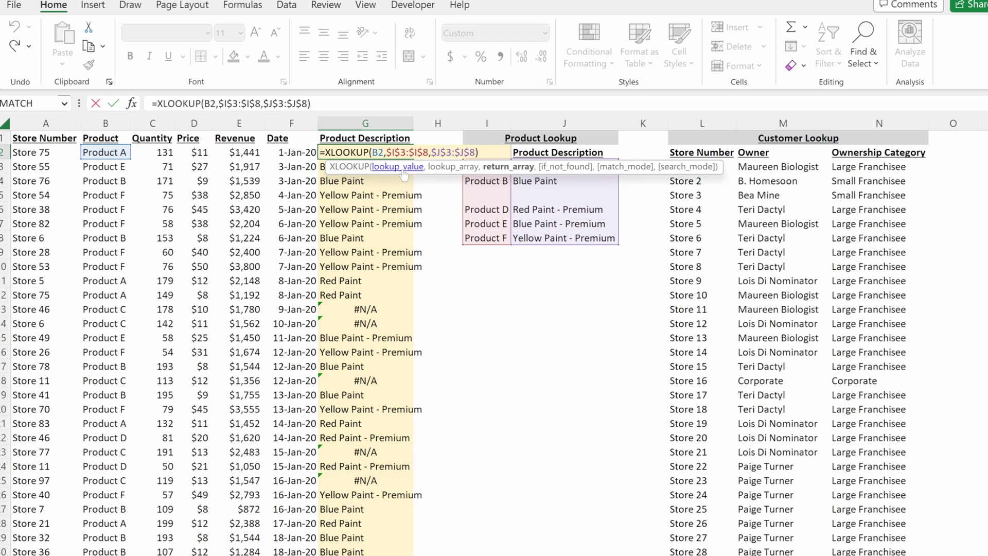
{"action": "type", "text": ","}
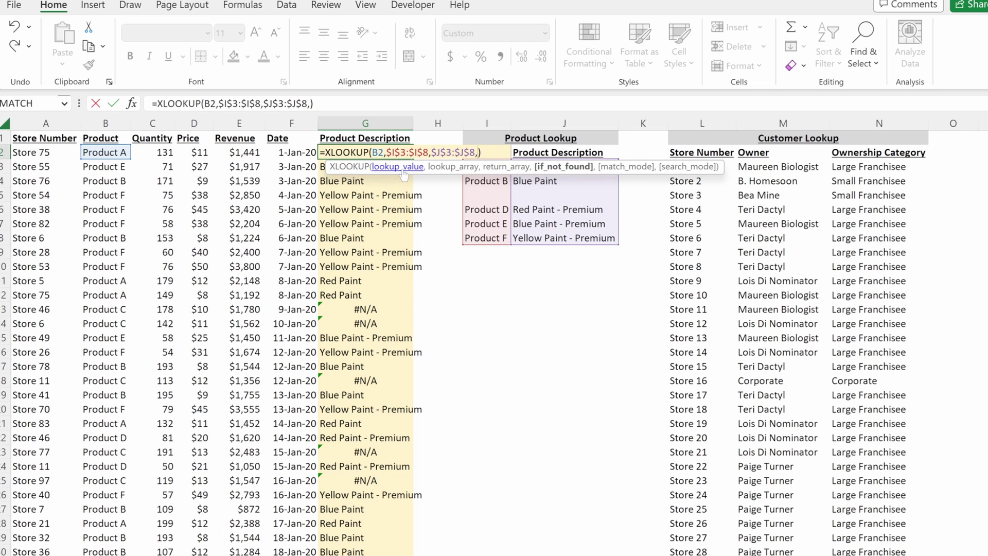
{"action": "type", "text": "\"\""}
{"action": "key", "text": "ctrl+Return"}
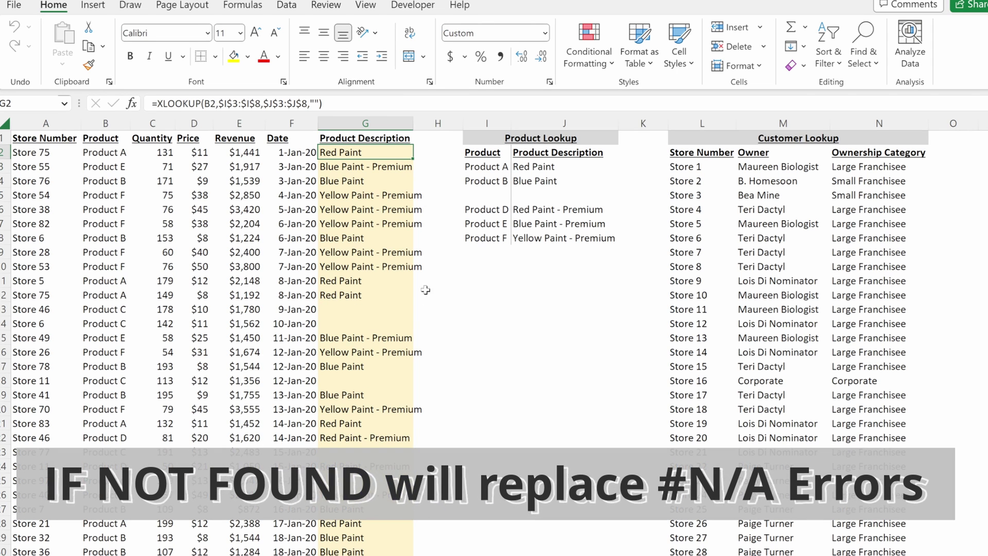
Set the XLOOKUP if_not_found text in G2 to "Anything" and highlight the Product C records in rows 13 and 14
{"action": "left_click", "coordinate": [368, 307]}
{"action": "key", "text": "ctrl+Up"}
{"action": "key", "text": "Down"}
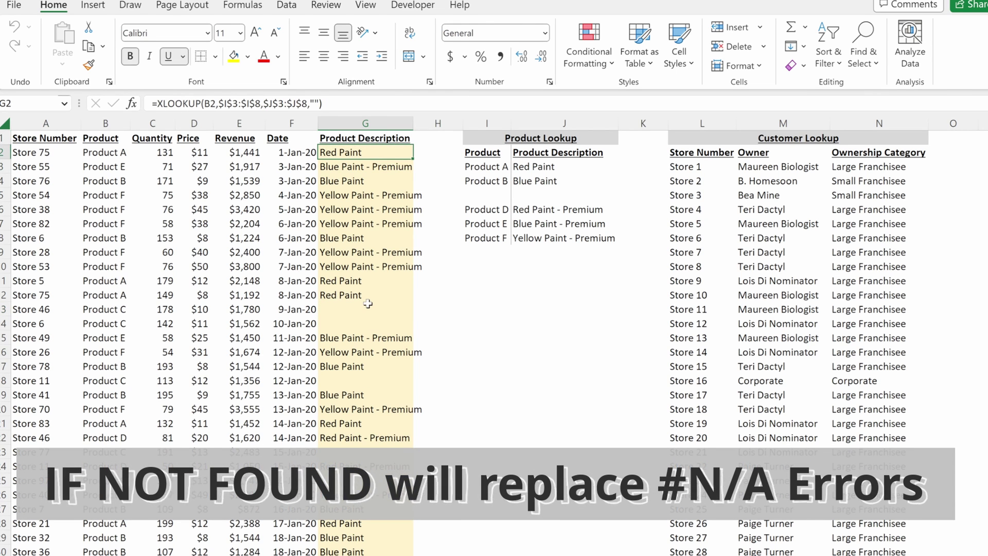
{"action": "key", "text": "F2"}
{"action": "key", "text": "Left"}
{"action": "key", "text": "Left"}
{"action": "type", "text": "Anything"}
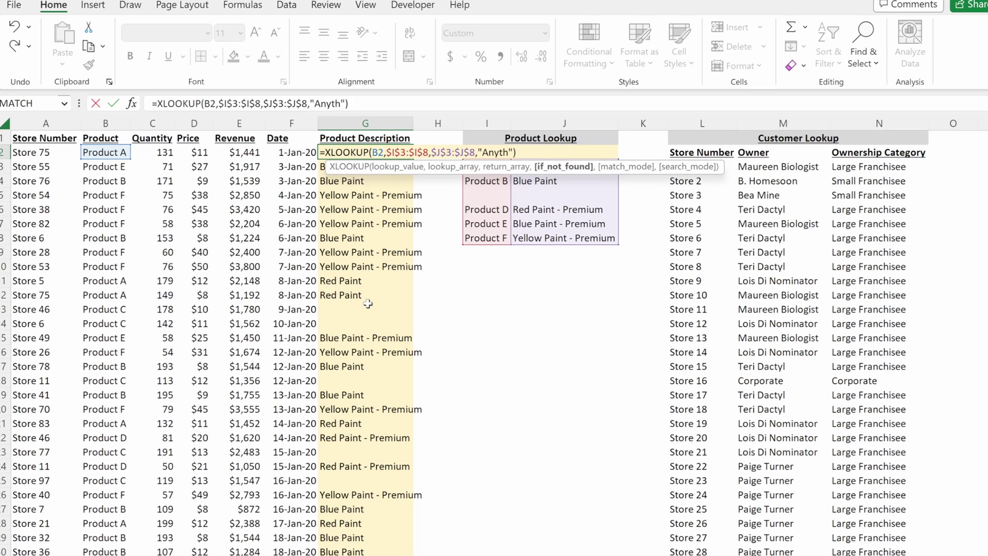
{"action": "key", "text": "Return"}
{"action": "key", "text": "Up"}
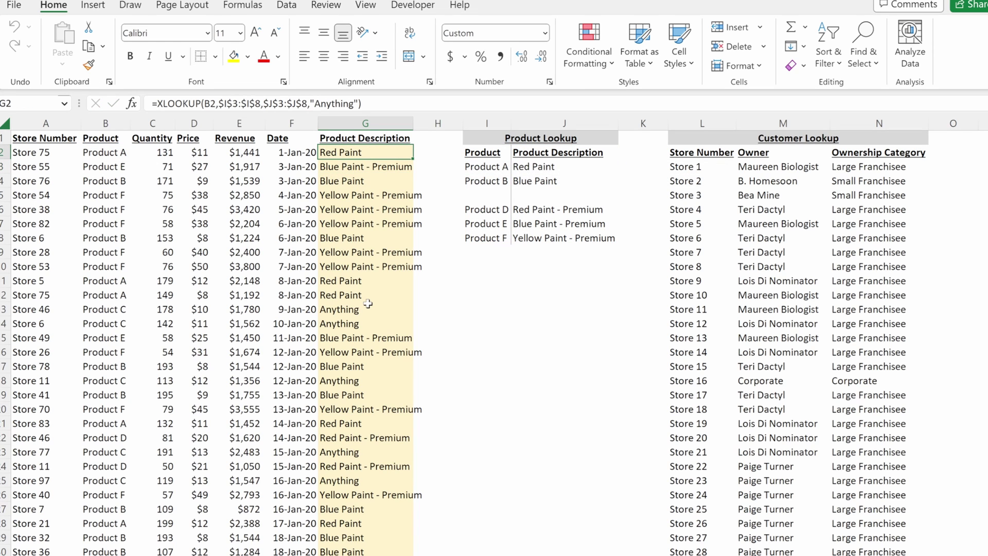
{"action": "left_click_drag", "start_coordinate": [377, 319], "coordinate": [378, 311]}
{"action": "key", "text": "shift+space"}
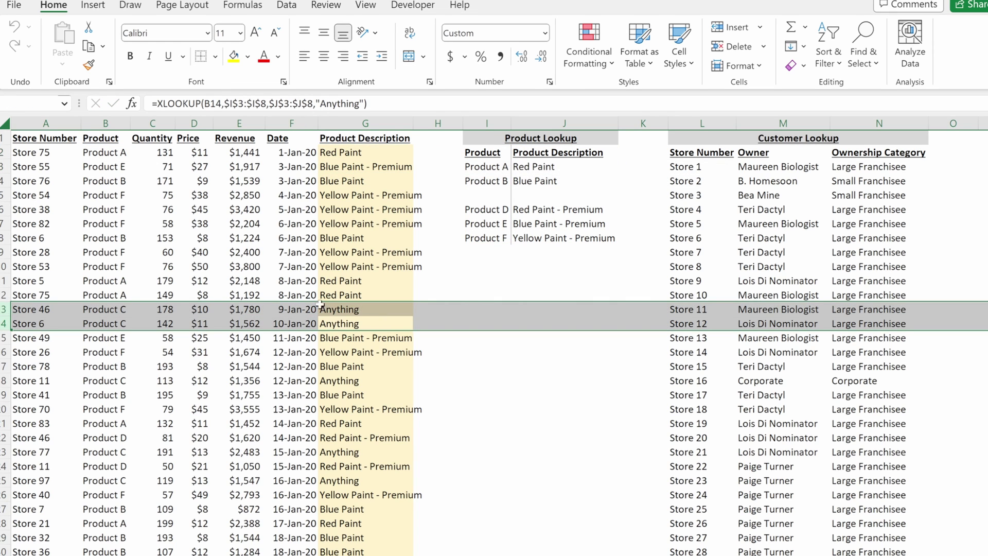
Reset the XLOOKUP if_not_found argument in G2 to empty text ("") for the whole Product Description column
{"action": "double_click", "coordinate": [380, 154]}
{"action": "key", "text": "ctrl+shift+Left"}
{"action": "key", "text": "Delete"}
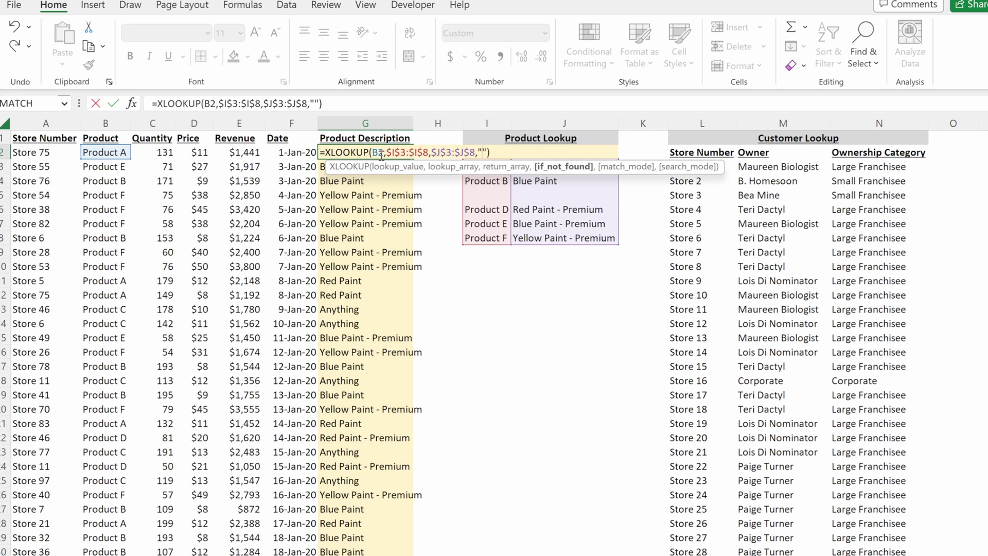
{"action": "key", "text": "Return"}
{"action": "key", "text": "Up"}
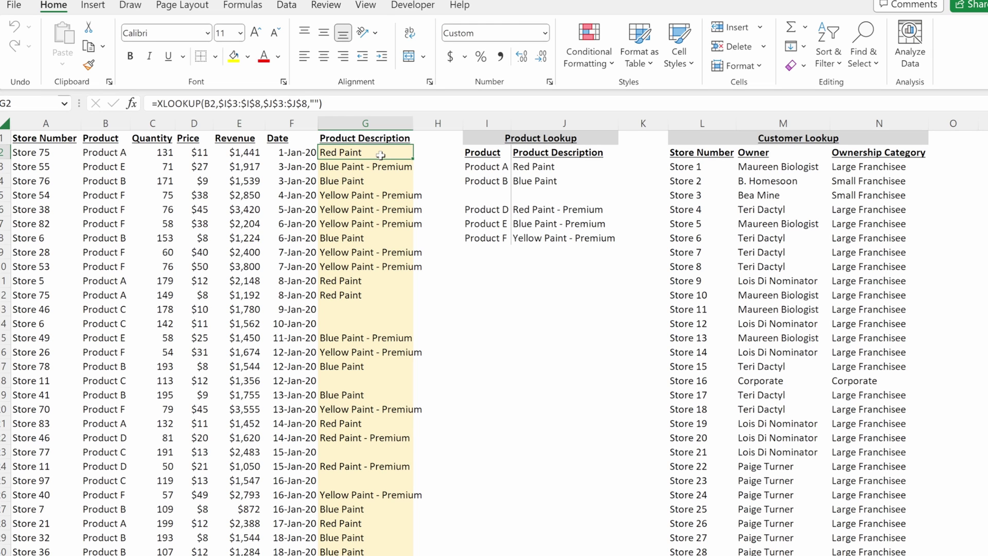
Open the XLOOKUP formula in G2 at its match_mode argument to view the matching options
{"action": "key", "text": "F2"}
{"action": "key", "text": "Left"}
{"action": "type", "text": ","}
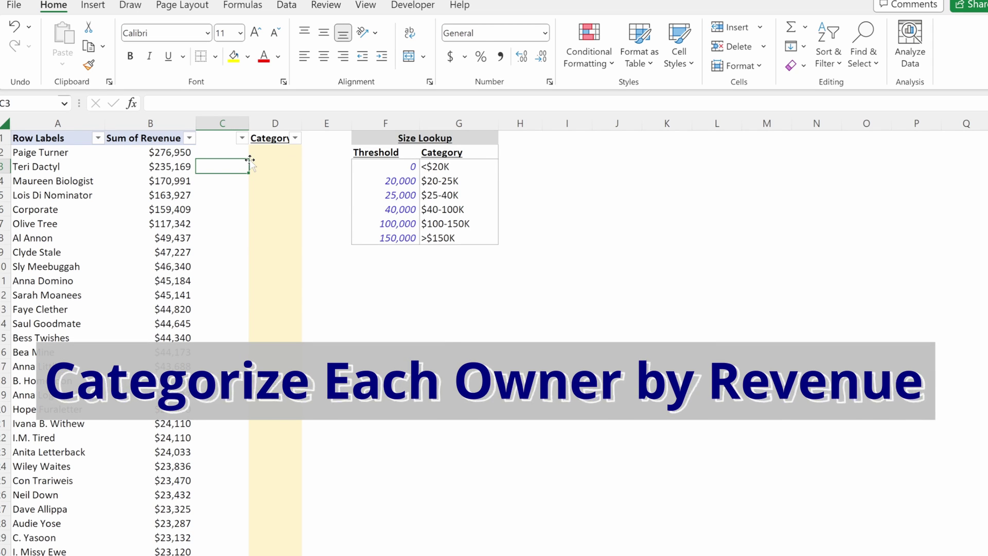
Start an XLOOKUP formula in the first Category cell, D2, with the owner's revenue in B2 as the lookup value
{"action": "left_click", "coordinate": [251, 157]}
{"action": "type", "text": "=xl"}
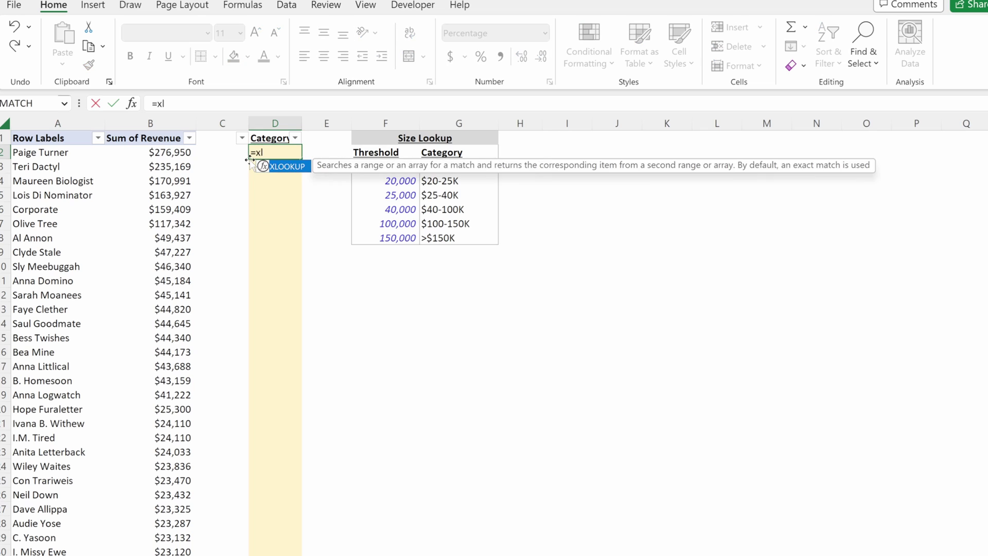
{"action": "key", "text": "Tab"}
{"action": "key", "text": "Left"}
{"action": "key", "text": "Left"}
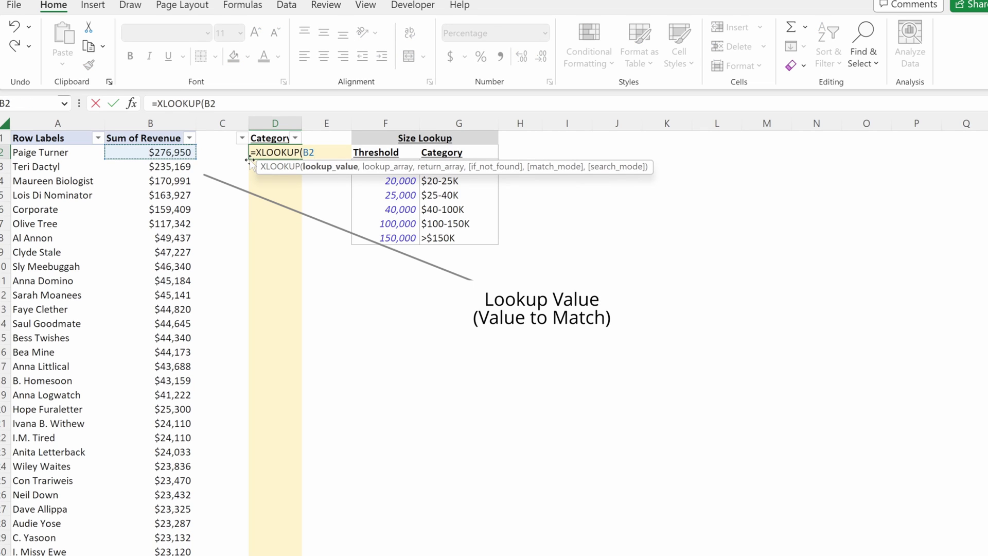
Set the XLOOKUP lookup array to the Size Lookup thresholds in the absolute range $F$3:$F$8
{"action": "type", "text": ","}
{"action": "key", "text": "Right"}
{"action": "key", "text": "Right"}
{"action": "key", "text": "Down"}
{"action": "key", "text": "shift+Down"}
{"action": "key", "text": "shift+Down"}
{"action": "key", "text": "shift+Down"}
{"action": "key", "text": "shift+Down"}
{"action": "key", "text": "shift+Down"}
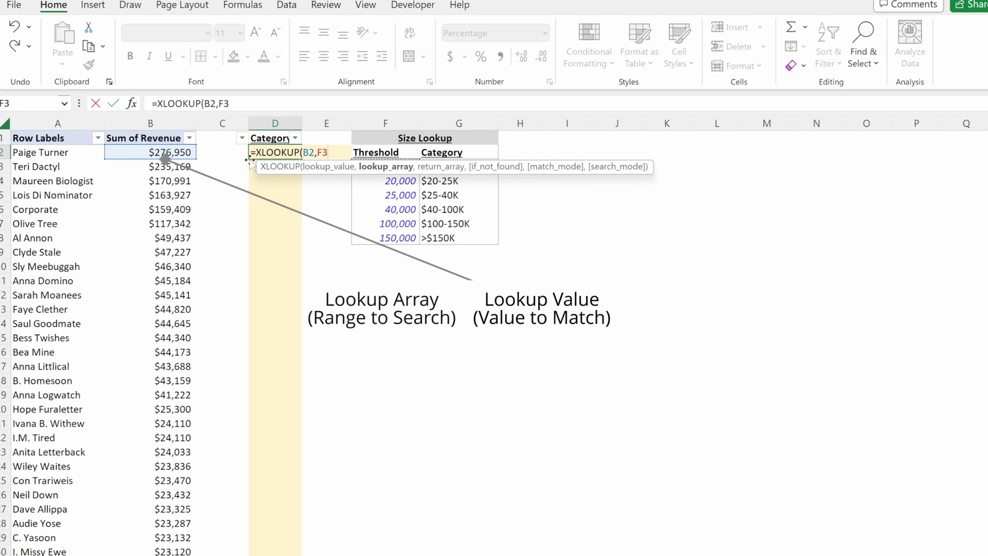
{"action": "key", "text": "F4"}
Set the XLOOKUP return array to the Size Lookup categories in the absolute range $G$3:$G$8
{"action": "type", "text": ","}
{"action": "key", "text": "Right"}
{"action": "key", "text": "Right"}
{"action": "key", "text": "Right"}
{"action": "key", "text": "Down"}
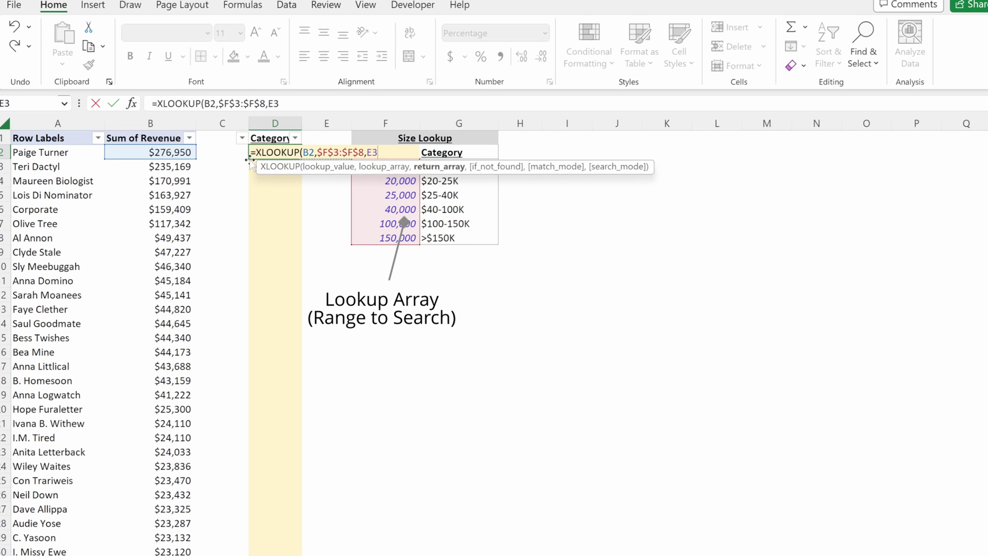
{"action": "key", "text": "shift+Down"}
{"action": "key", "text": "shift+Down"}
{"action": "key", "text": "shift+Down"}
{"action": "key", "text": "shift+Down"}
{"action": "key", "text": "shift+Down"}
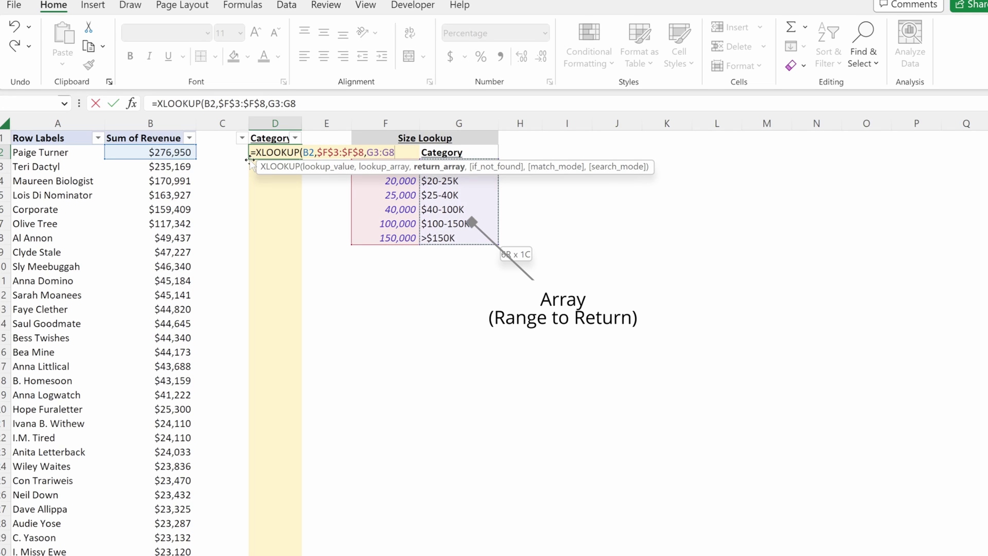
{"action": "key", "text": "F4"}
Skip the if_not_found argument, set match mode to -1 for exact match or next smaller item, and fill the Category column
{"action": "type", "text": ",,"}
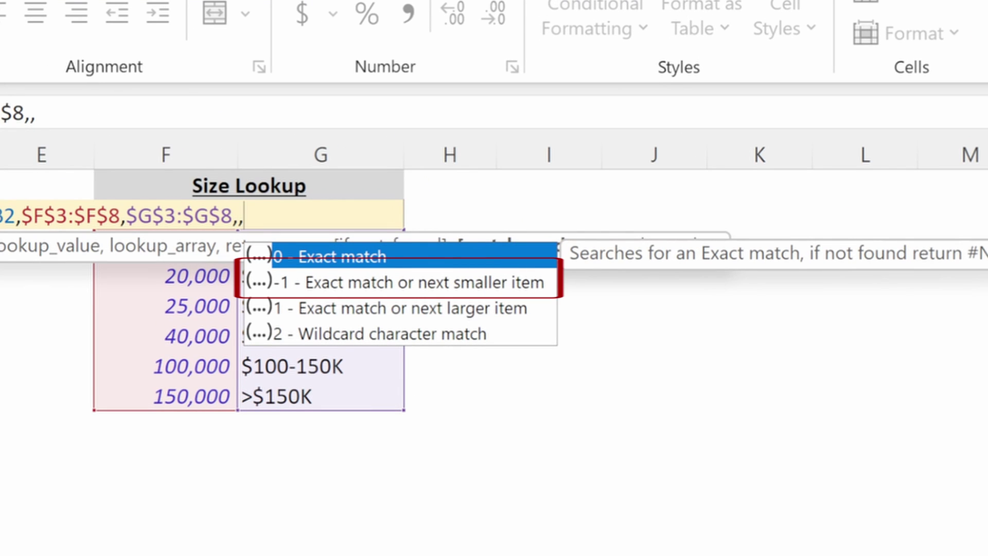
{"action": "type", "text": "-1"}
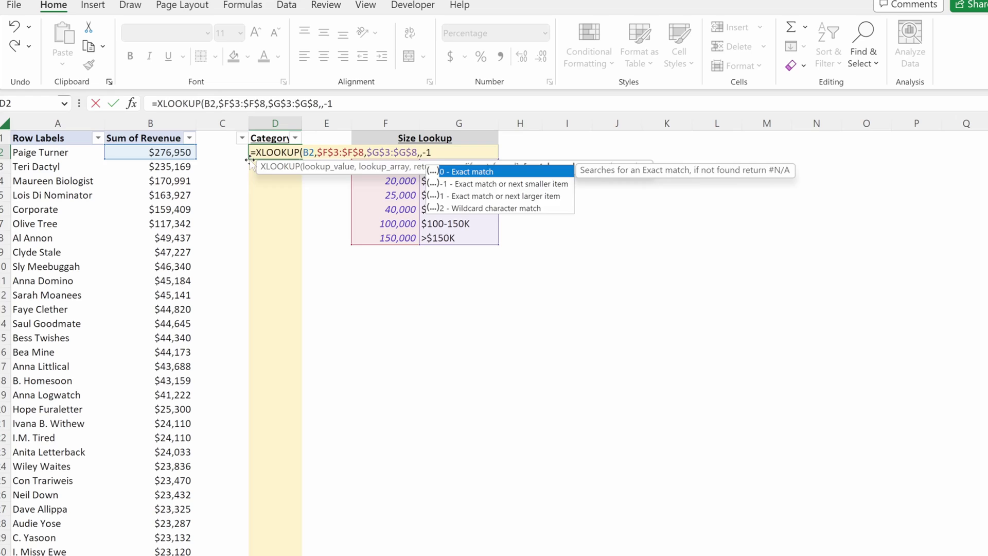
{"action": "key", "text": "Return"}
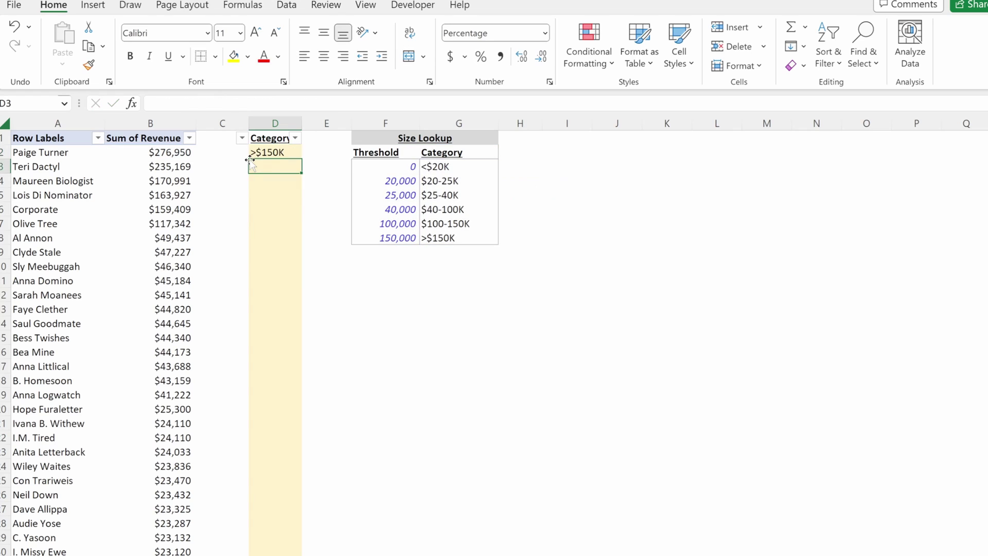
{"action": "key", "text": "Up"}
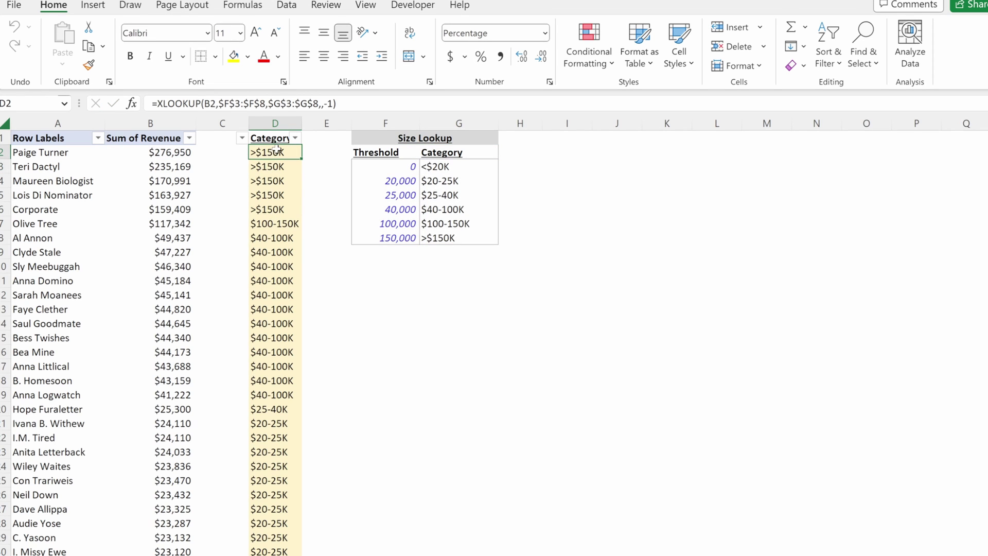
Check the revenue amounts against the assigned size categories for the owners in rows 2 to 7
{"action": "key", "text": "shift+Left"}
{"action": "key", "text": "shift+Left"}
{"action": "key", "text": "shift+Down"}
{"action": "key", "text": "shift+Down"}
{"action": "key", "text": "shift+Down"}
{"action": "key", "text": "shift+Down"}
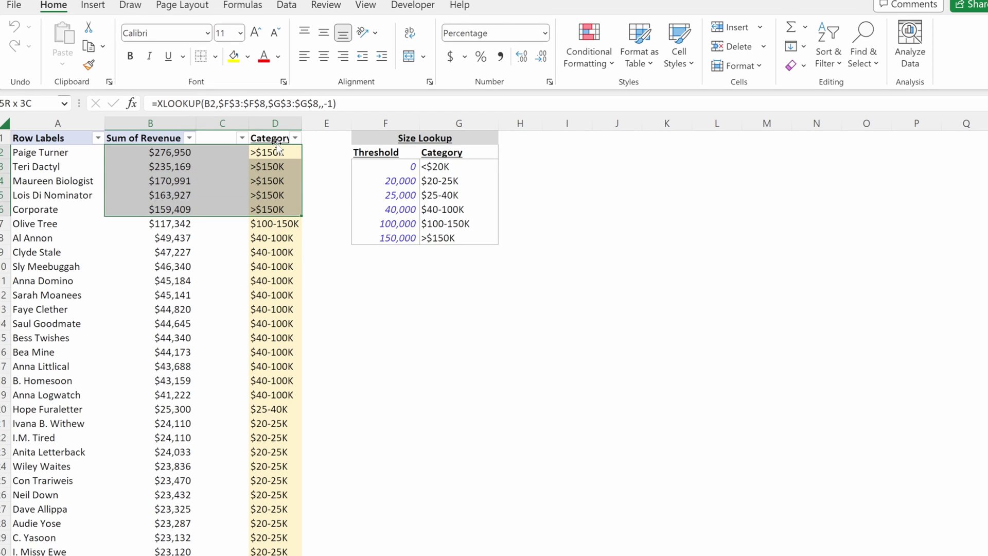
{"action": "key", "text": "Down"}
{"action": "key", "text": "Down"}
{"action": "key", "text": "Down"}
{"action": "key", "text": "Down"}
{"action": "key", "text": "Down"}
{"action": "key", "text": "shift+Left"}
{"action": "key", "text": "shift+Left"}
{"action": "key", "text": "shift+Left"}
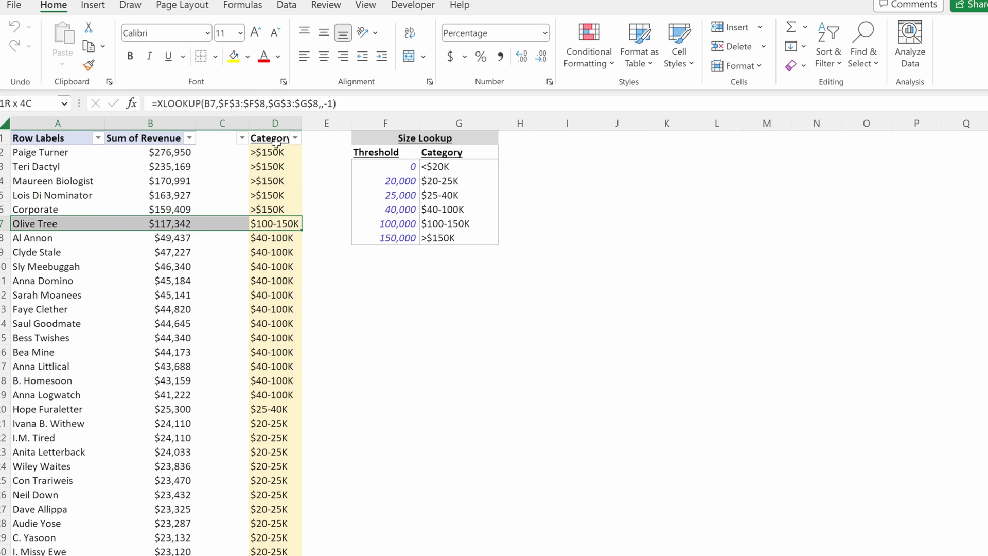
Check the category results for the owners from row 8 downward against the Size Lookup thresholds
{"action": "key", "text": "Down"}
{"action": "key", "text": "shift+Left"}
{"action": "key", "text": "shift+Down"}
{"action": "key", "text": "shift+Down"}
{"action": "key", "text": "shift+Down"}
{"action": "key", "text": "shift+Down"}
{"action": "key", "text": "shift+Down"}
{"action": "key", "text": "shift+Down"}
{"action": "key", "text": "shift+Down"}
{"action": "key", "text": "shift+Down"}
{"action": "key", "text": "shift+Down"}
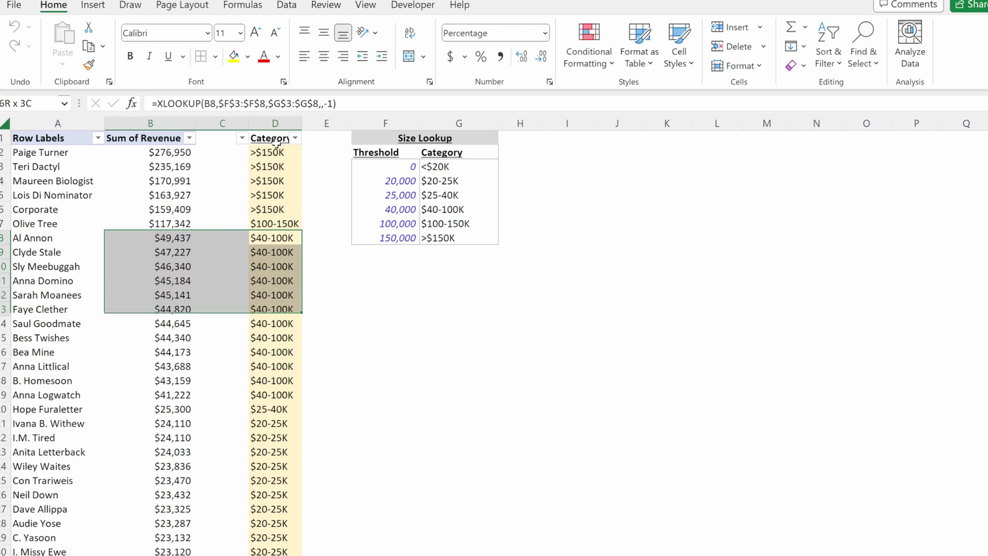
{"action": "key", "text": "shift+Left"}
{"action": "key", "text": "Right"}
{"action": "key", "text": "Right"}
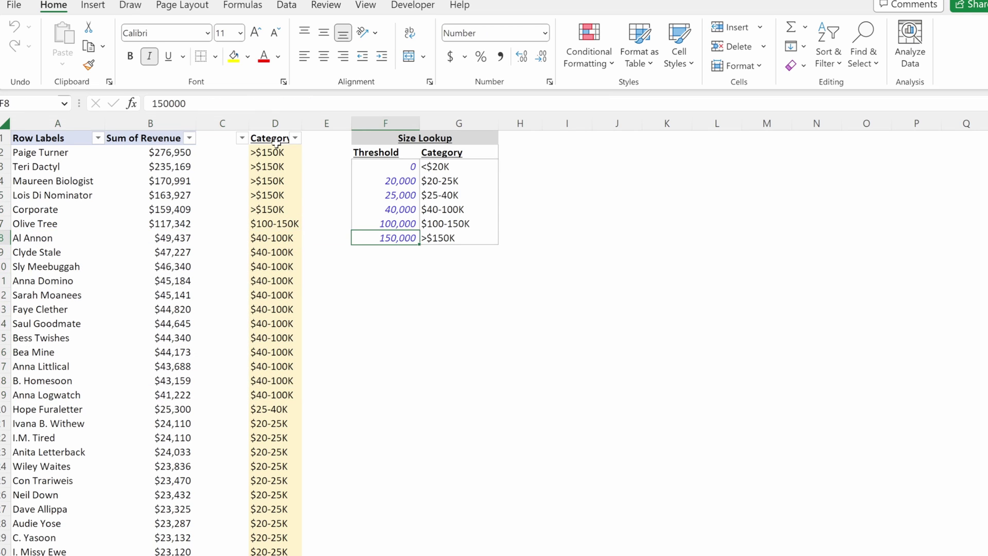
{"action": "key", "text": "Left"}
{"action": "key", "text": "Up"}
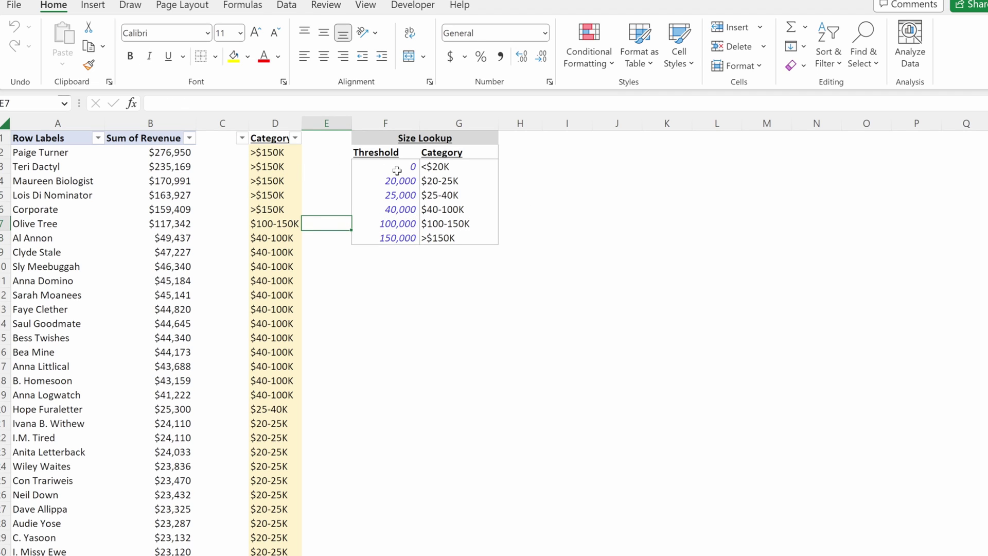
Open the XLOOKUP formula in D6 to examine its match_mode argument
{"action": "left_click", "coordinate": [285, 207]}
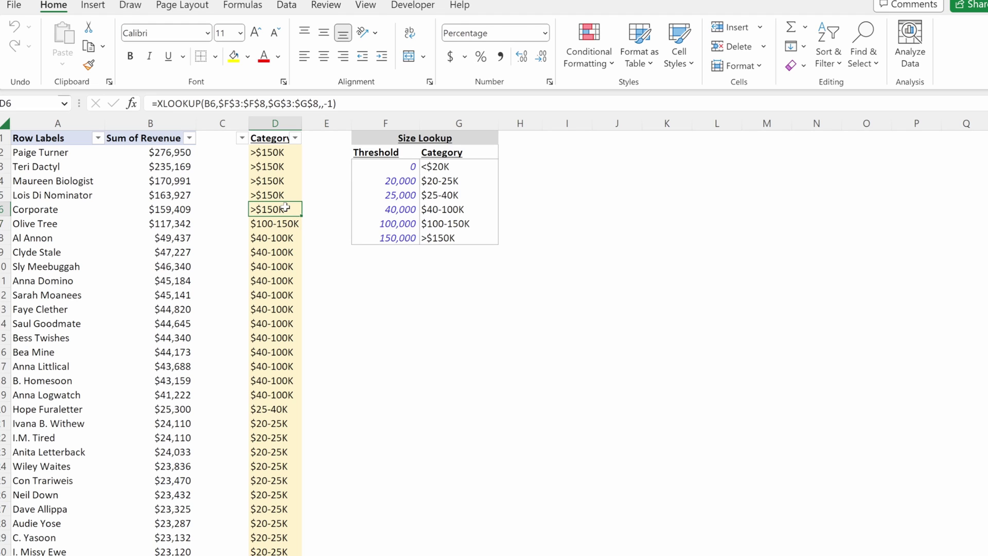
{"action": "double_click", "coordinate": [284, 207]}
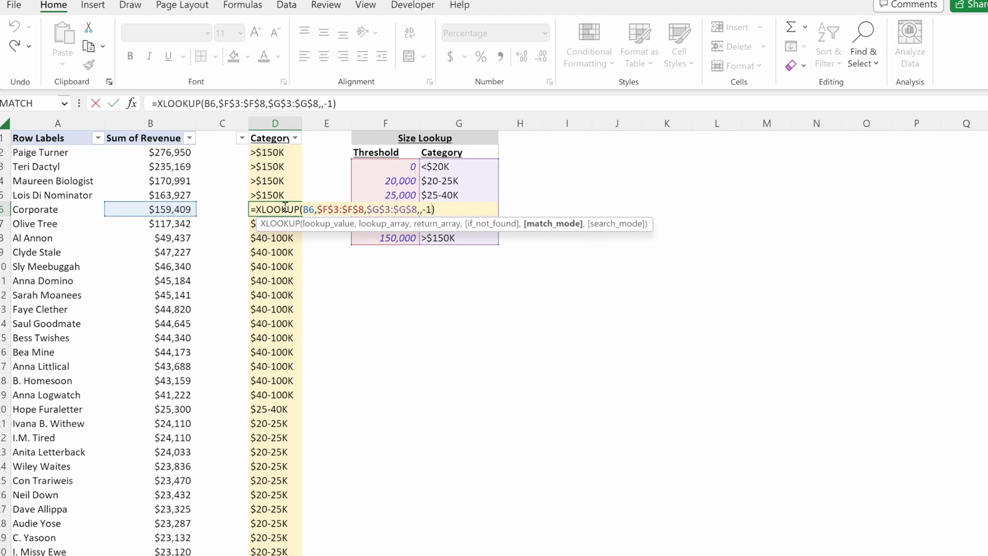
{"action": "key", "text": "BackSpace"}
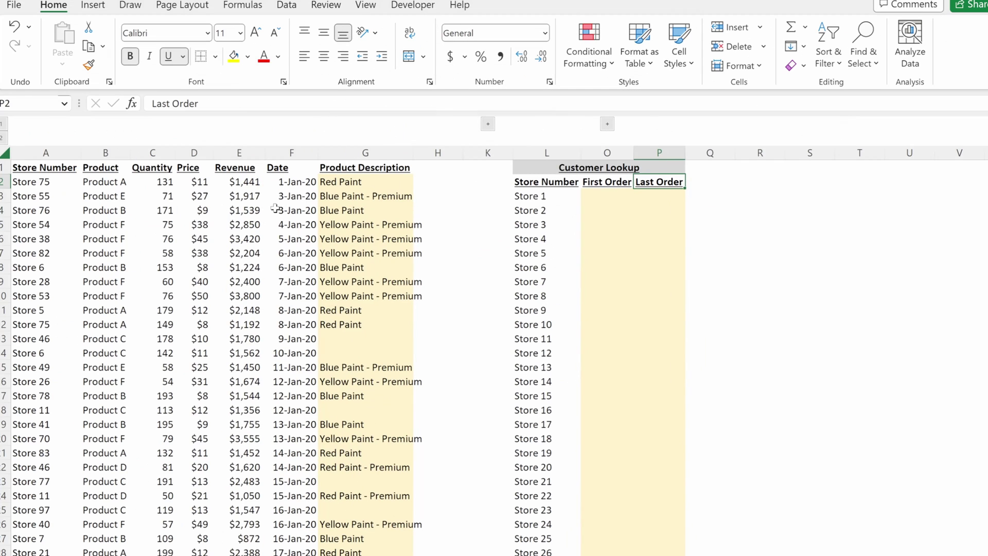
Start an XLOOKUP formula in the first First Order cell, O3, with the column-locked store number $L3 as lookup value
{"action": "key", "text": "Left"}
{"action": "key", "text": "Down"}
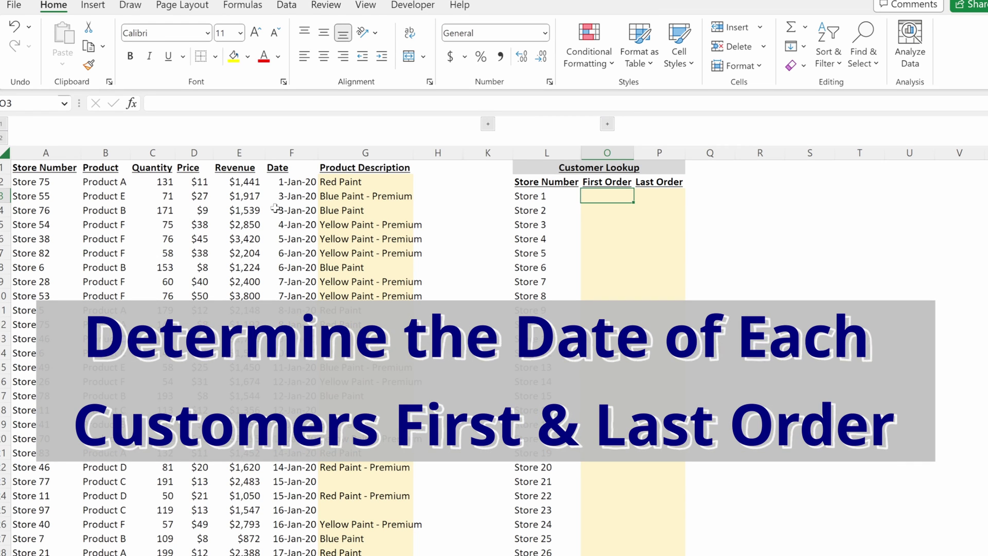
{"action": "type", "text": "=XLOOKUP("}
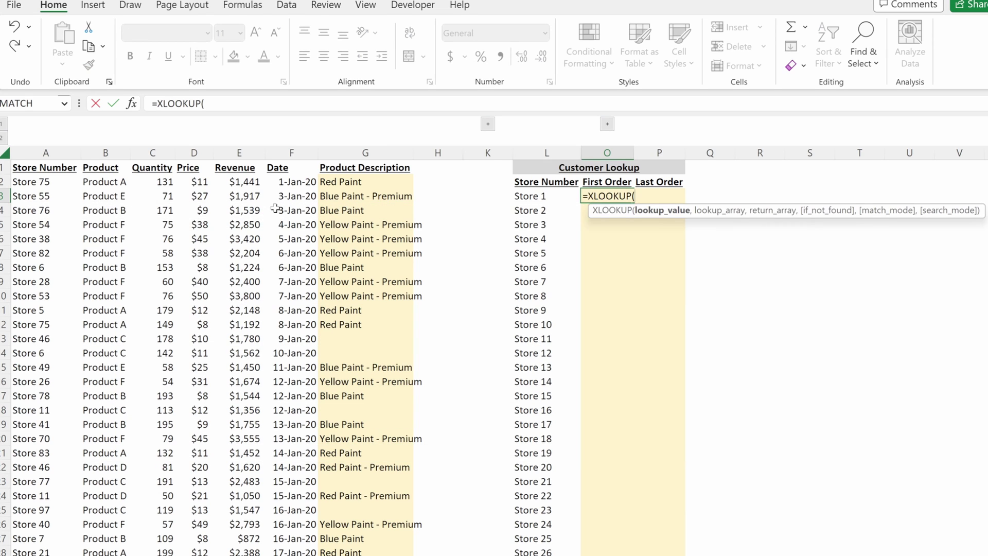
{"action": "key", "text": "Left"}
{"action": "key", "text": "F4"}
{"action": "key", "text": "F4"}
{"action": "key", "text": "F4"}
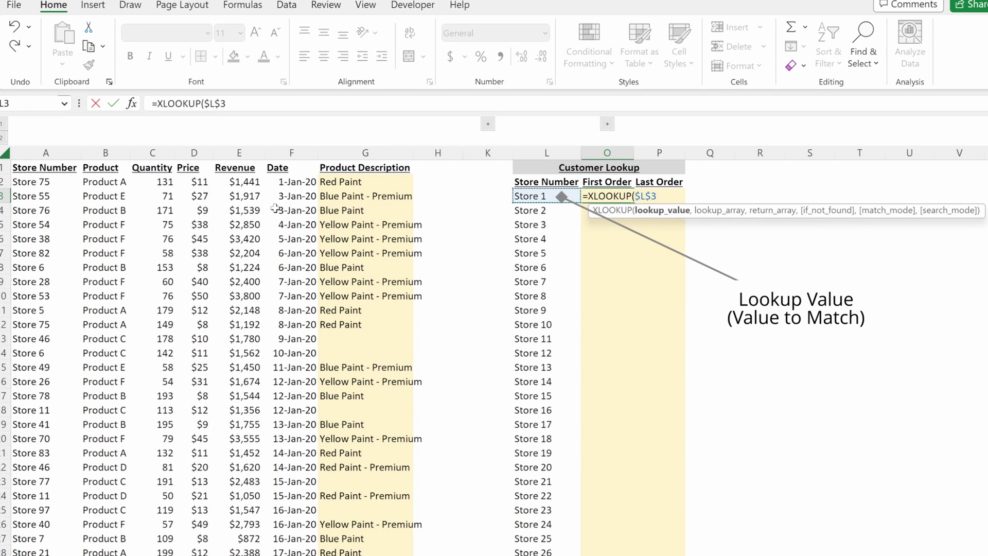
Set the XLOOKUP lookup array to the order table's store numbers in the absolute range $A$2:$A$1217
{"action": "type", "text": ","}
{"action": "key", "text": "Left"}
{"action": "key", "text": "ctrl+Left"}
{"action": "key", "text": "ctrl+Left"}
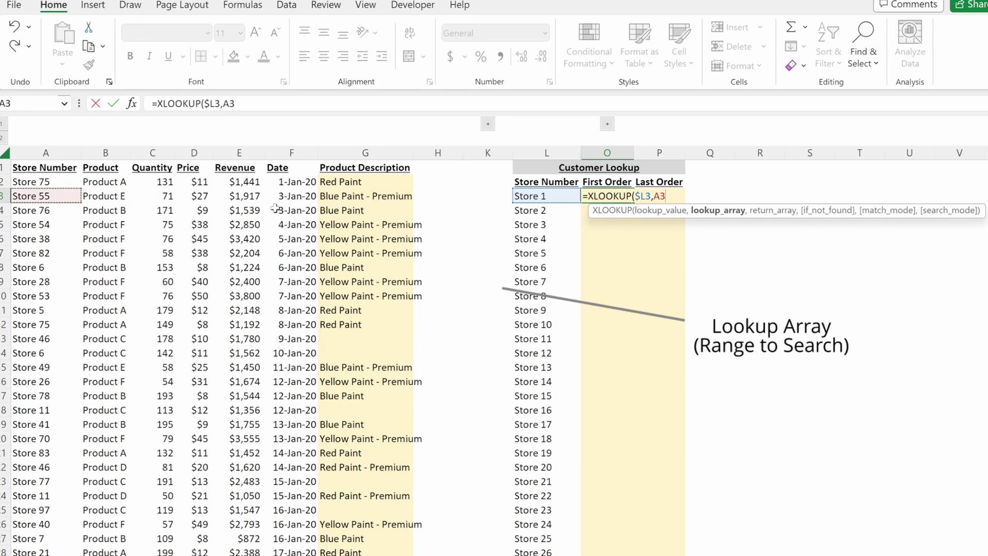
{"action": "key", "text": "Up"}
{"action": "key", "text": "ctrl+shift+Down"}
{"action": "key", "text": "F4"}
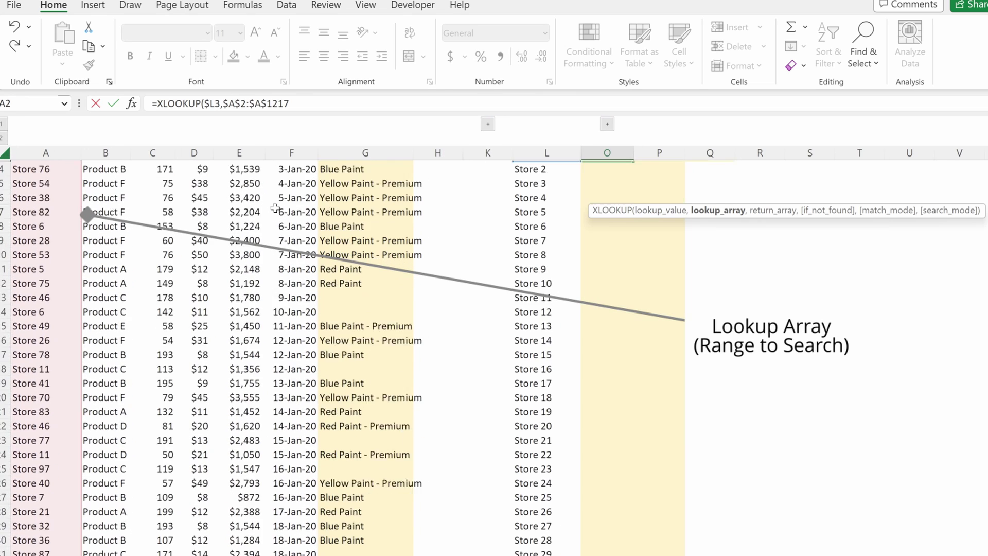
Set the XLOOKUP return array to the order dates in the absolute range $F$2:$F$1217 and continue to the if_not_found argument
{"action": "type", "text": ","}
{"action": "key", "text": "Left"}
{"action": "key", "text": "Left"}
{"action": "key", "text": "Left"}
{"action": "key", "text": "Left"}
{"action": "key", "text": "Up"}
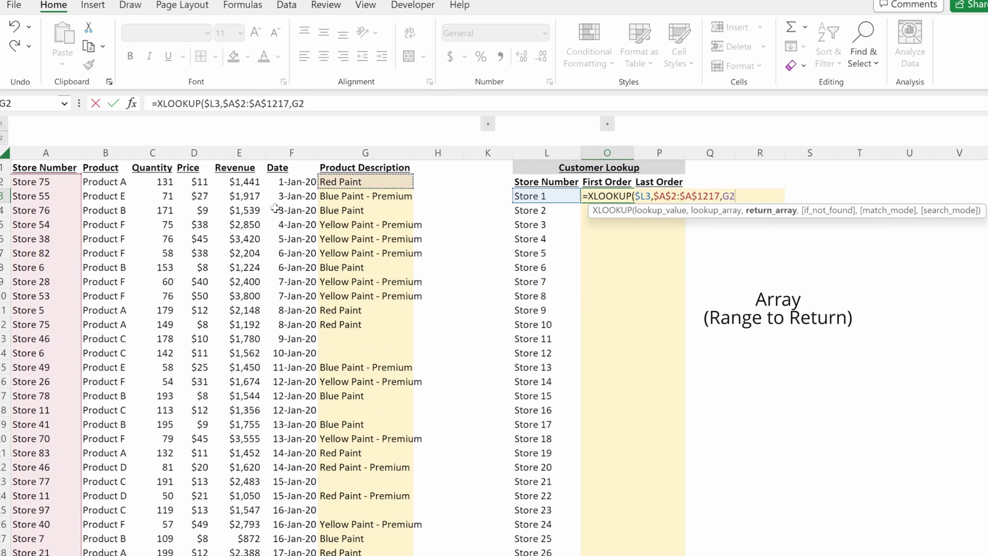
{"action": "key", "text": "Left"}
{"action": "key", "text": "ctrl+shift+Down"}
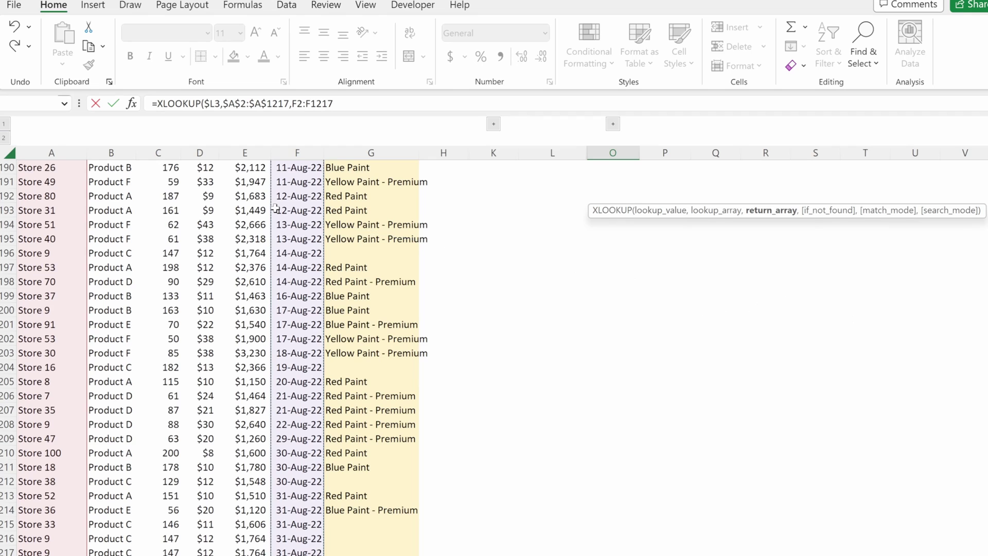
{"action": "key", "text": "F4"}
{"action": "type", "text": ","}
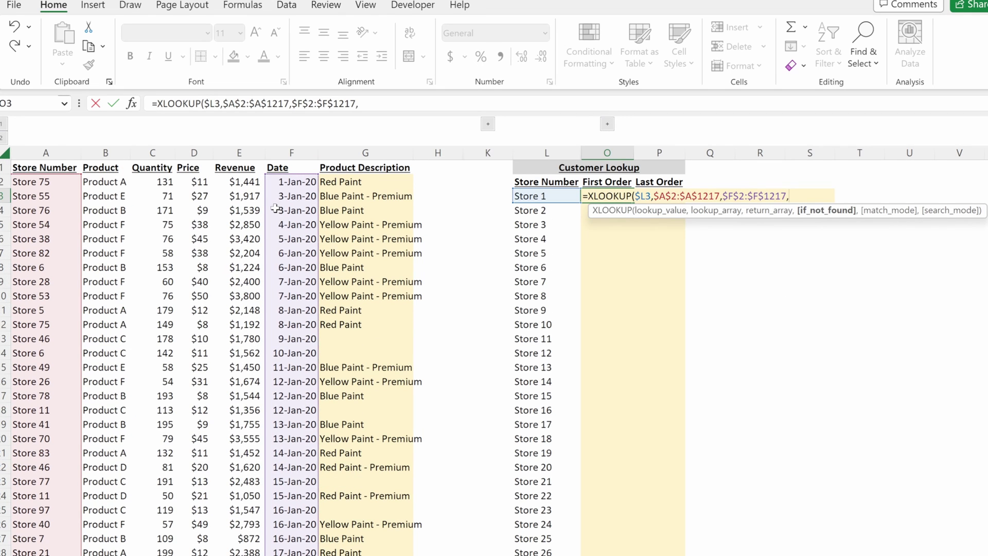
Finish the O3 XLOOKUP with if_not_found left blank, match mode 0 for exact match, and search mode left empty
{"action": "type", "text": ",0"}
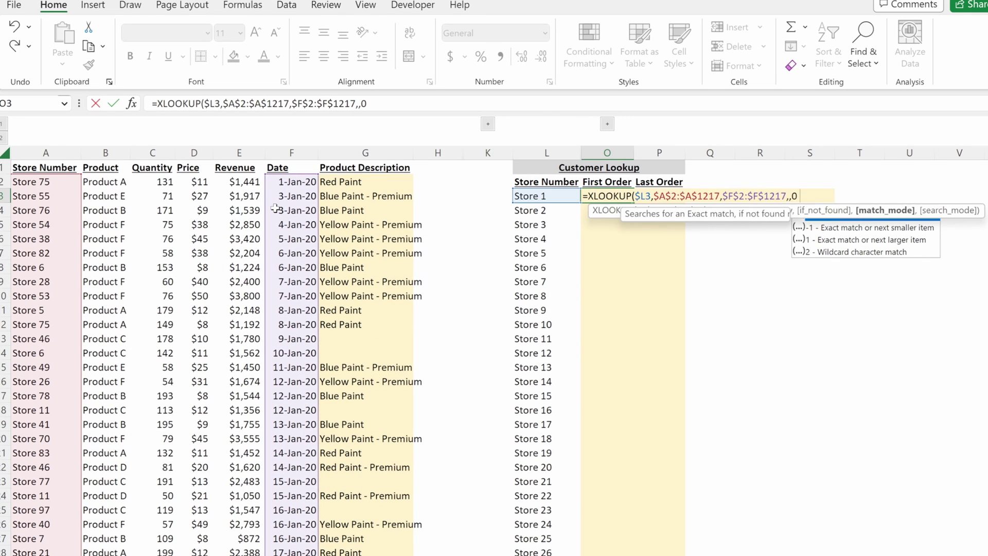
{"action": "type", "text": ","}
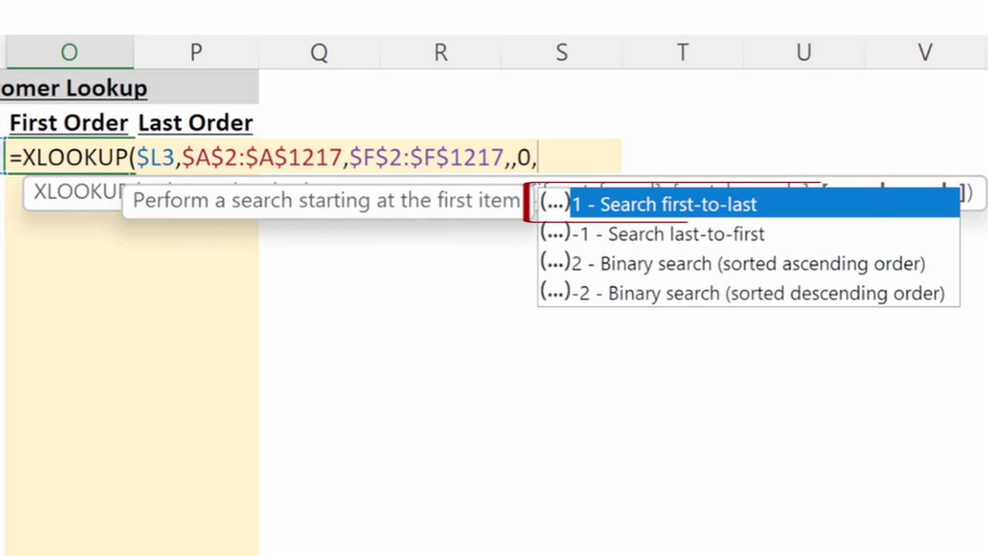
{"action": "key", "text": "Return"}
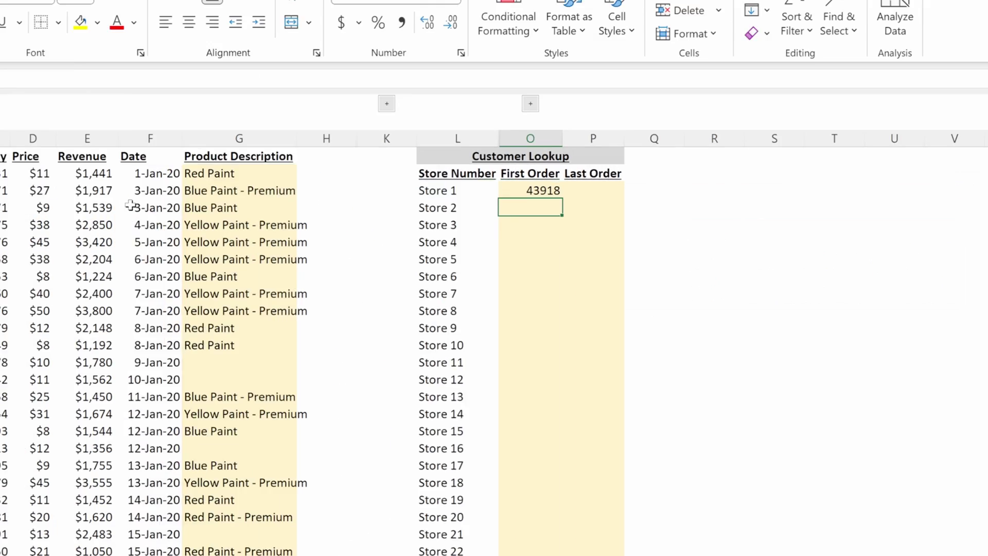
Format the O3 result as a date, fill it down the First Order column, and check the filled cells
{"action": "key", "text": "Up"}
{"action": "key", "text": "ctrl+shift+3"}
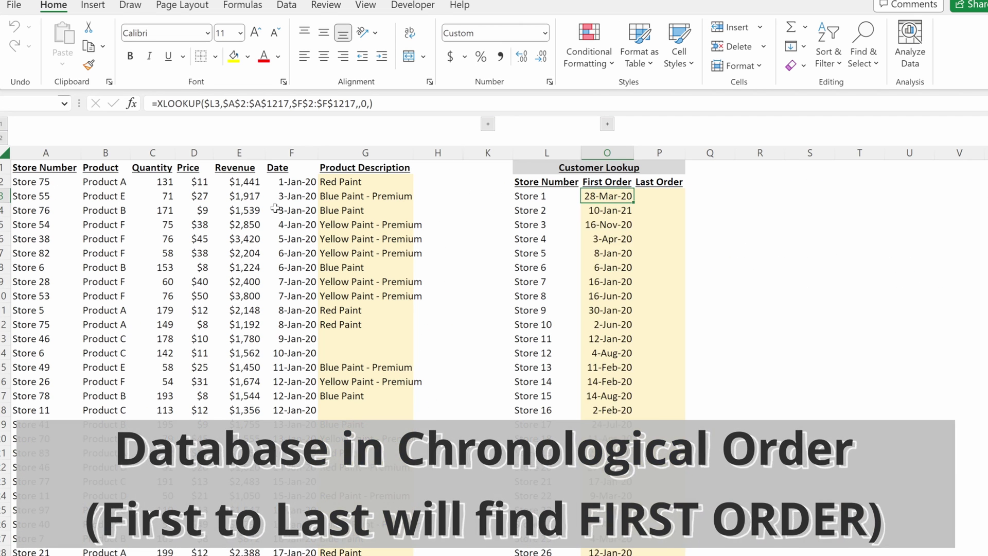
{"action": "key", "text": "Down"}
{"action": "key", "text": "Down"}
{"action": "key", "text": "Down"}
{"action": "key", "text": "Down"}
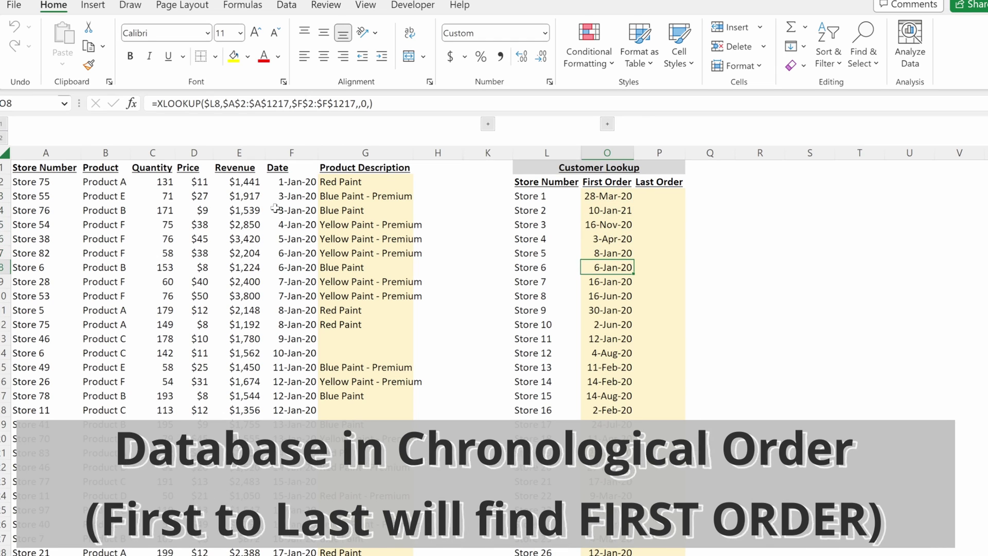
{"action": "key", "text": "ctrl+Down"}
{"action": "key", "text": "ctrl+Up"}
{"action": "key", "text": "Down"}
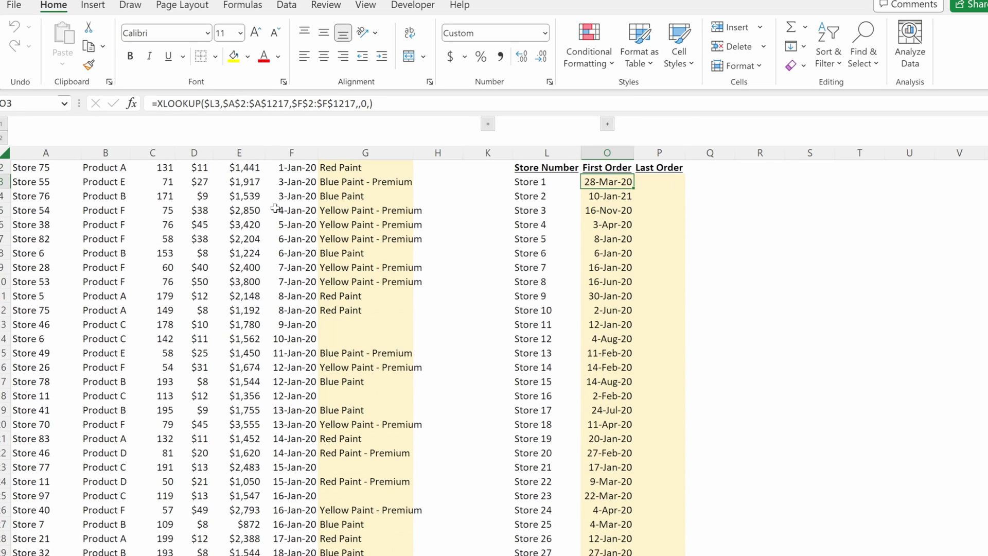
Copy the O3 XLOOKUP into the Last Order column, setting search mode to -1 for last-to-first and filling it for every store
{"action": "key", "text": "shift+Right"}
{"action": "key", "text": "ctrl+r"}
{"action": "key", "text": "Right"}
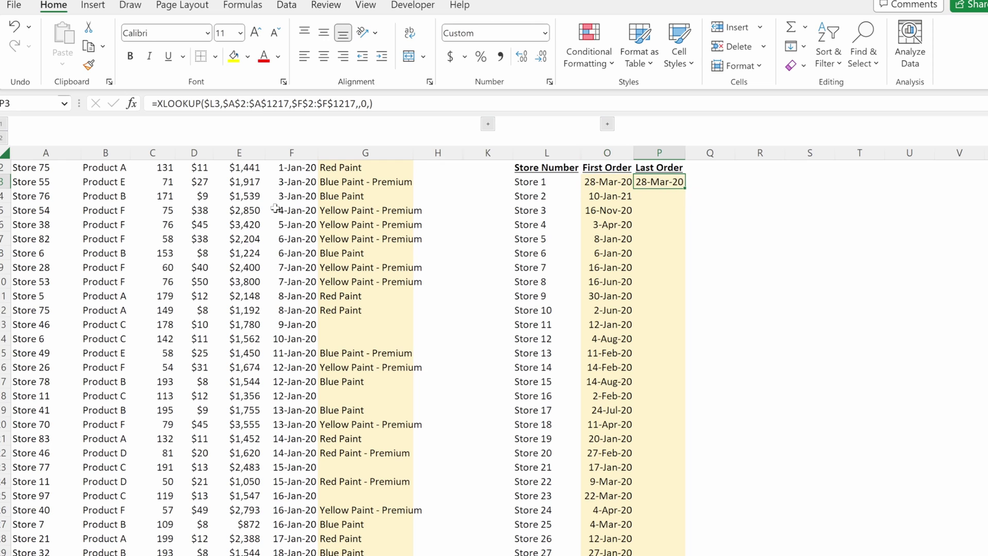
{"action": "key", "text": "F2"}
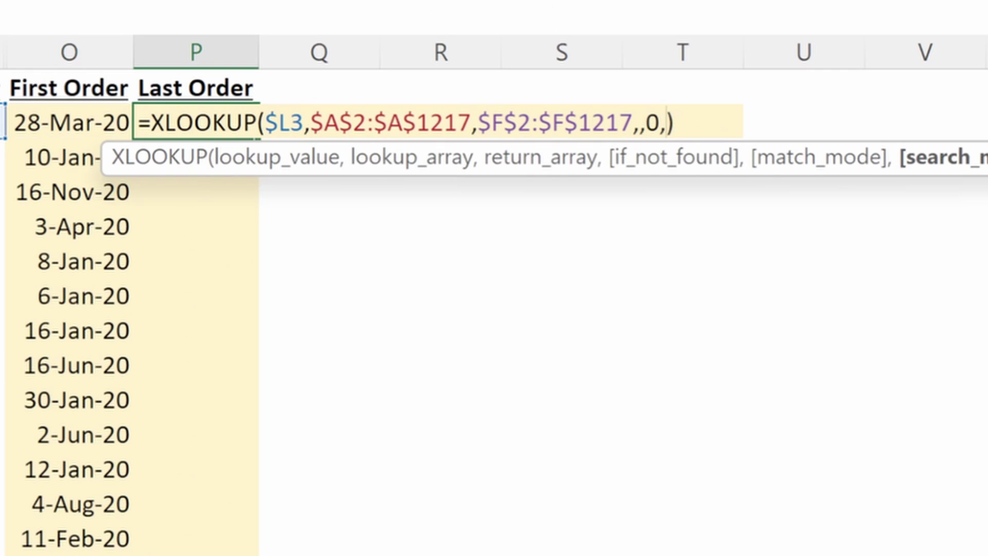
{"action": "type", "text": "-1"}
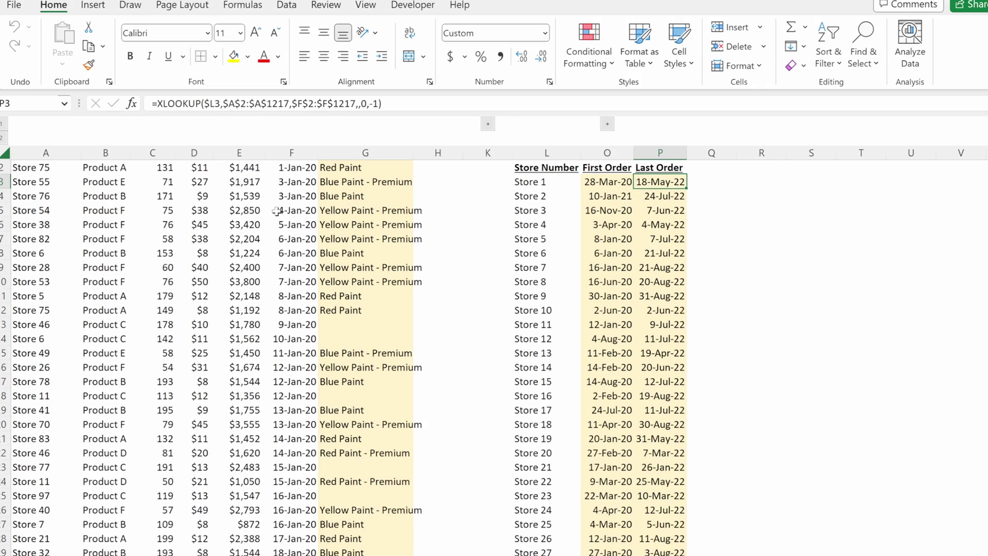
Examine the Last Order dates and their XLOOKUP formulas for the first several stores
{"action": "key", "text": "Down"}
{"action": "key", "text": "Down"}
{"action": "key", "text": "Down"}
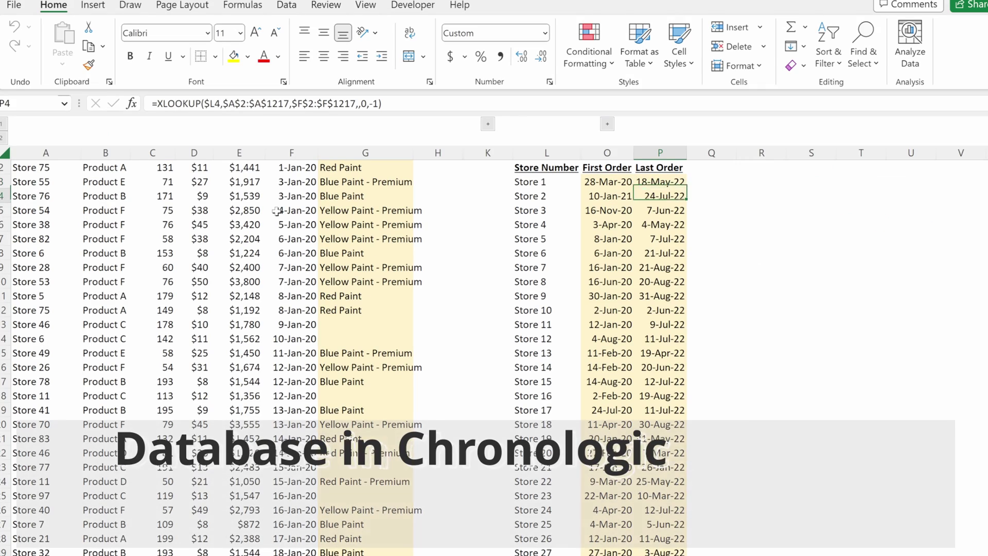
{"action": "key", "text": "Down"}
{"action": "key", "text": "Down"}
{"action": "key", "text": "Down"}
{"action": "key", "text": "Down"}
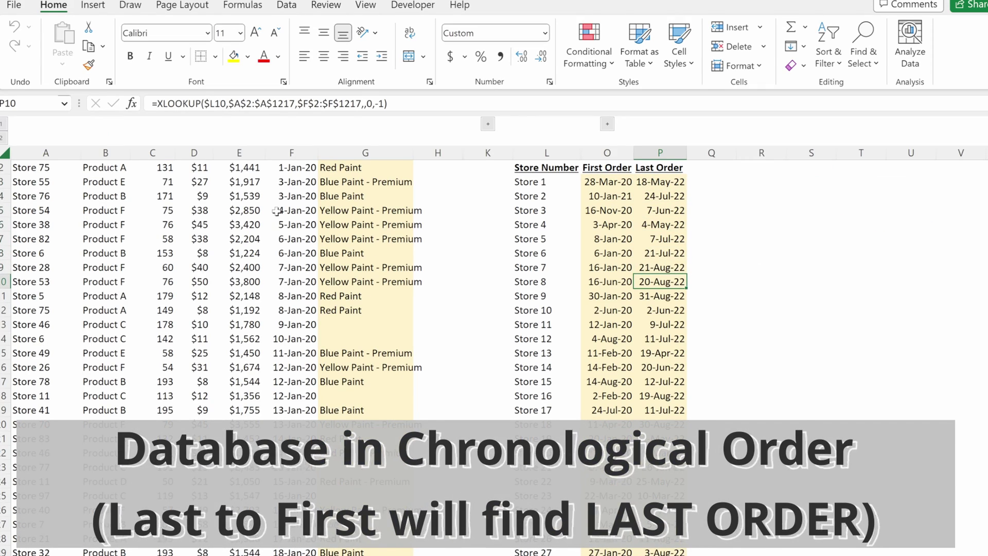
{"action": "key", "text": "Up"}
{"action": "key", "text": "Up"}
{"action": "key", "text": "Up"}
{"action": "key", "text": "Up"}
{"action": "key", "text": "Up"}
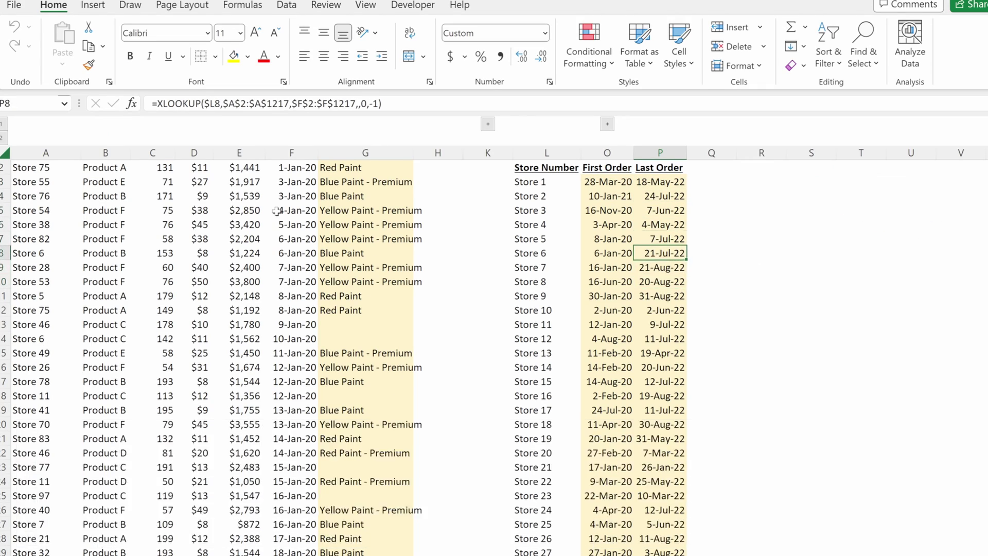
Open the First Order XLOOKUP in O3 and try search mode 1, replacing it with -1, to compare the search directions
{"action": "key", "text": "Left"}
{"action": "key", "text": "Up"}
{"action": "key", "text": "Up"}
{"action": "key", "text": "F2"}
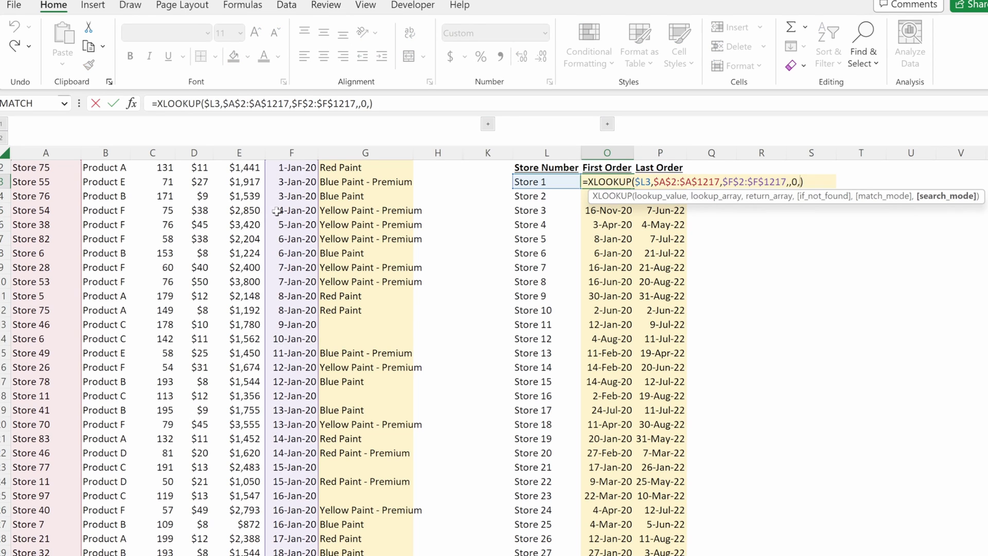
{"action": "type", "text": "1"}
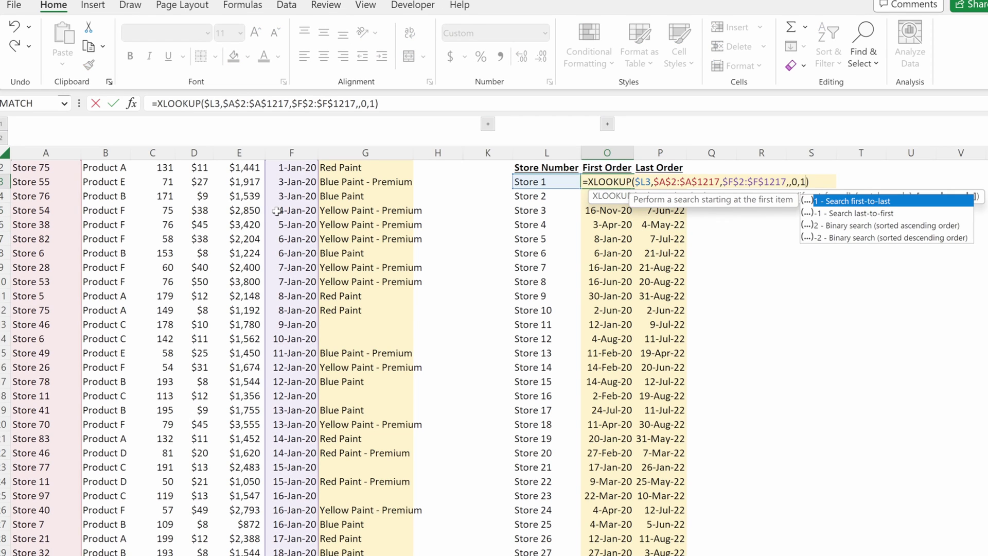
{"action": "key", "text": "BackSpace"}
{"action": "type", "text": "-1"}
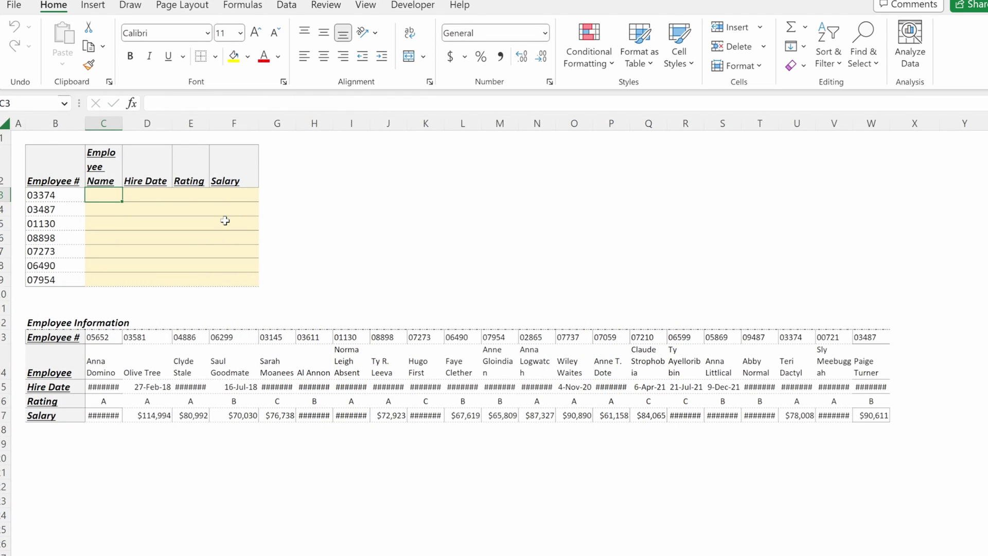
Examine the employee numbers to look up in B3:B9 and the horizontal Employee Information data in C13:W17
{"action": "left_click", "coordinate": [48, 197]}
{"action": "key", "text": "ctrl+shift+Down"}
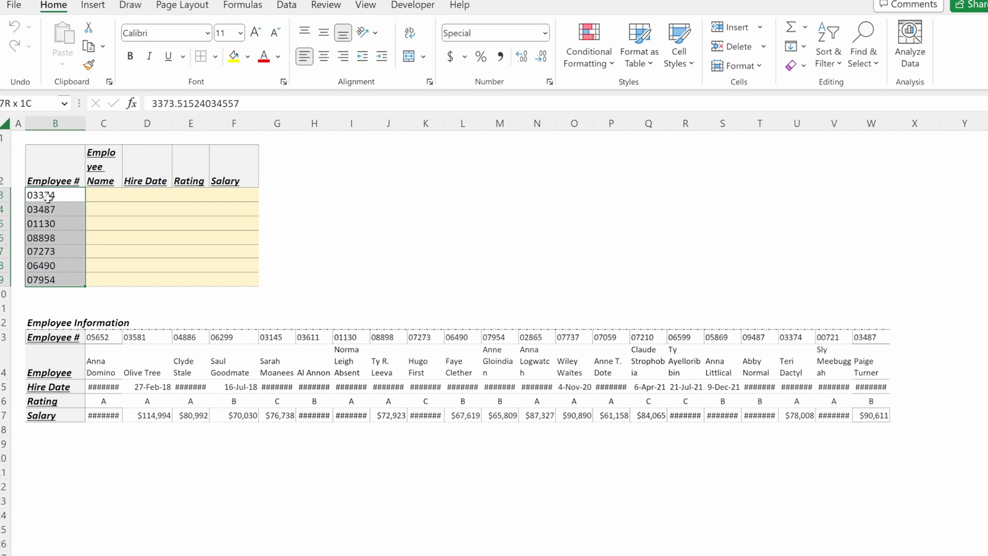
{"action": "key", "text": "Right"}
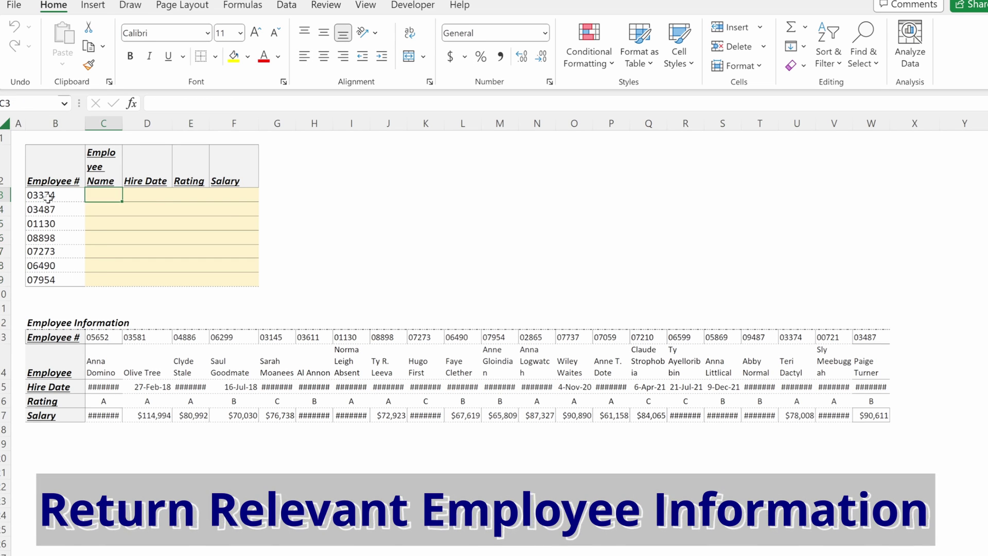
{"action": "key", "text": "ctrl+Down"}
{"action": "key", "text": "ctrl+shift+End"}
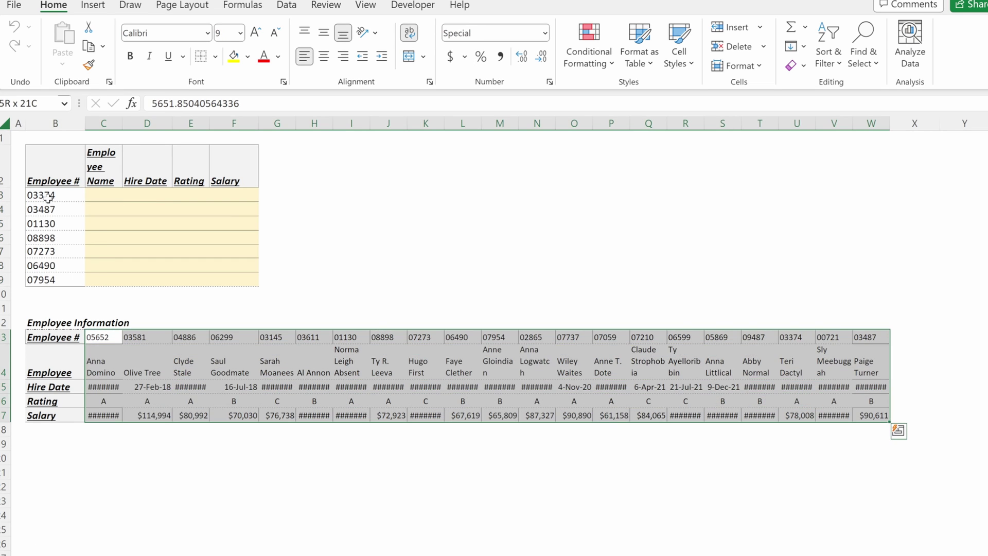
{"action": "key", "text": "ctrl+Up"}
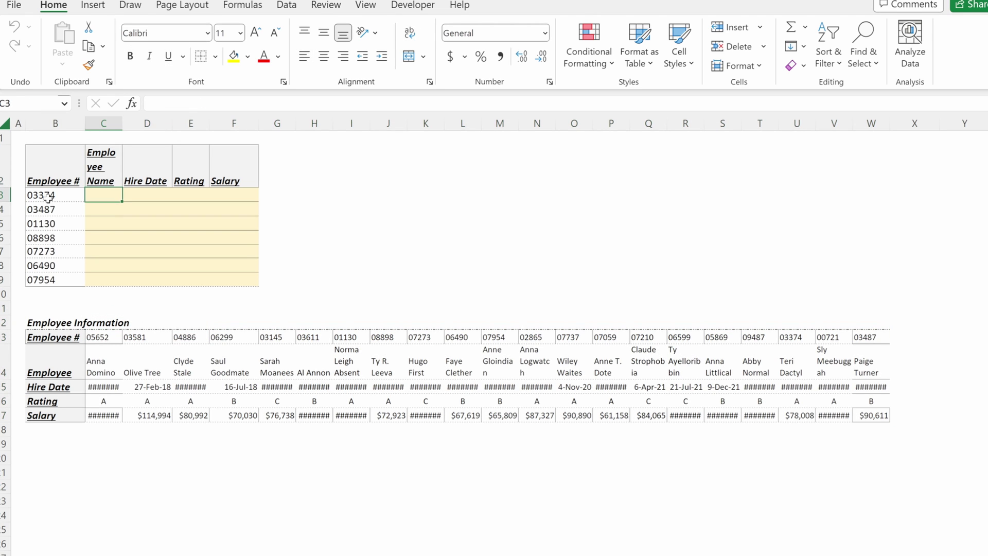
Start an XLOOKUP in Employee Name cell C3 with column-locked lookup value $B3 and the employee number row $C$13:$W$13 as lookup array
{"action": "type", "text": "=xl"}
{"action": "key", "text": "Tab"}
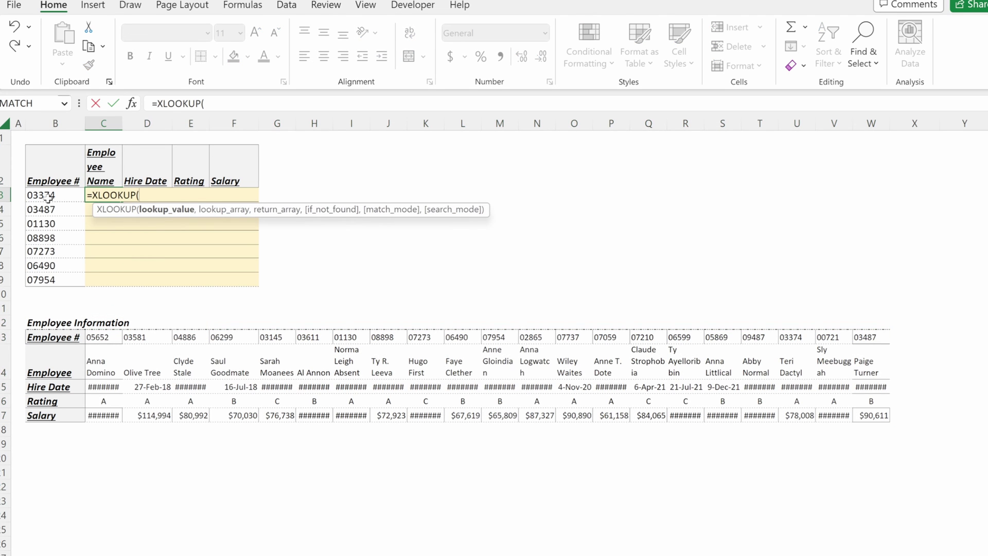
{"action": "left_click", "coordinate": [47, 196]}
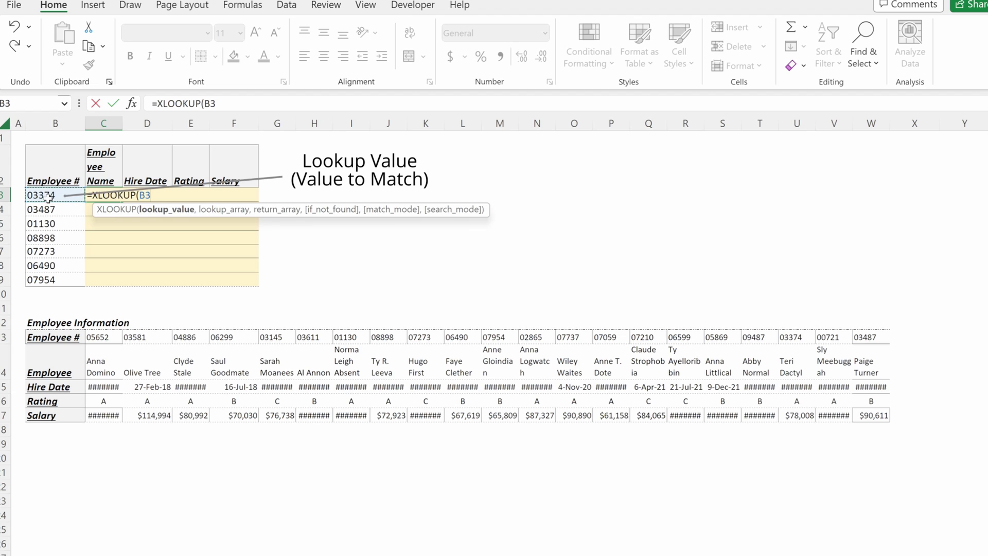
{"action": "key", "text": "F4"}
{"action": "key", "text": "F4"}
{"action": "key", "text": "F4"}
{"action": "type", "text": ","}
{"action": "left_click_drag", "start_coordinate": [103, 337], "coordinate": [874, 337]}
{"action": "key", "text": "F4"}
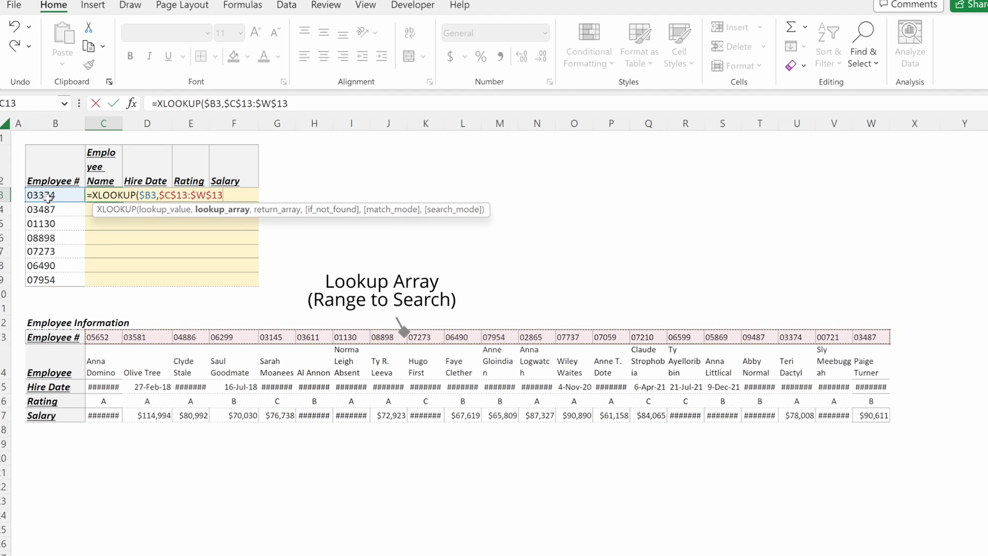
Set the return array to the employee name row $C$14:$W$14 and fill the XLOOKUP down the Employee Name column
{"action": "type", "text": ","}
{"action": "key", "text": "ctrl+Down"}
{"action": "key", "text": "ctrl+Down"}
{"action": "key", "text": "Up"}
{"action": "key", "text": "Up"}
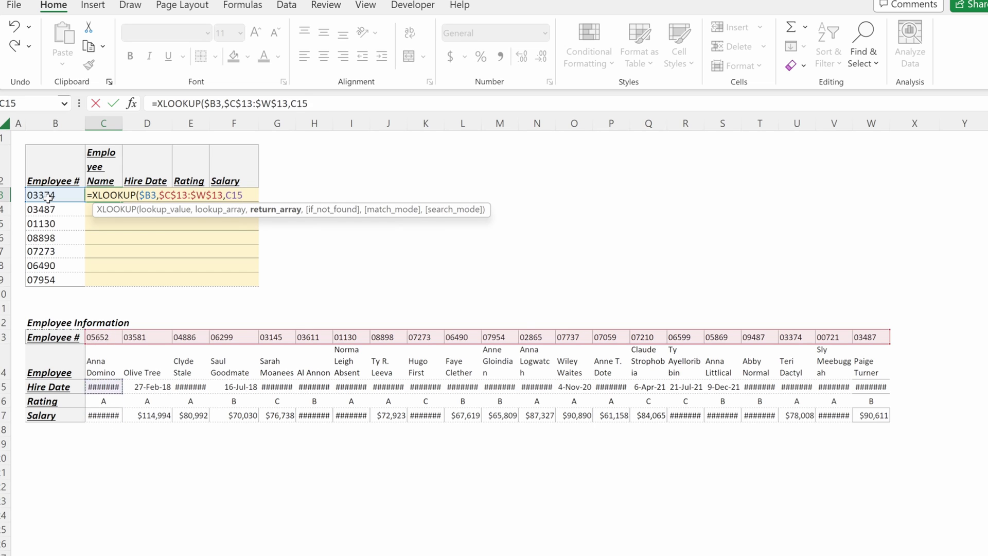
{"action": "key", "text": "Up"}
{"action": "key", "text": "ctrl+shift+Right"}
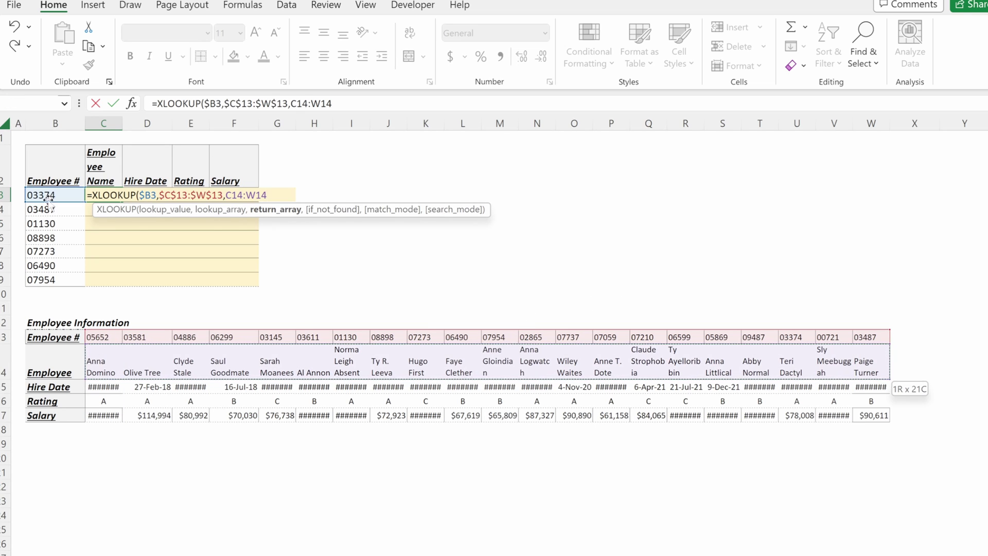
{"action": "key", "text": "F4"}
{"action": "key", "text": "ctrl+Return"}
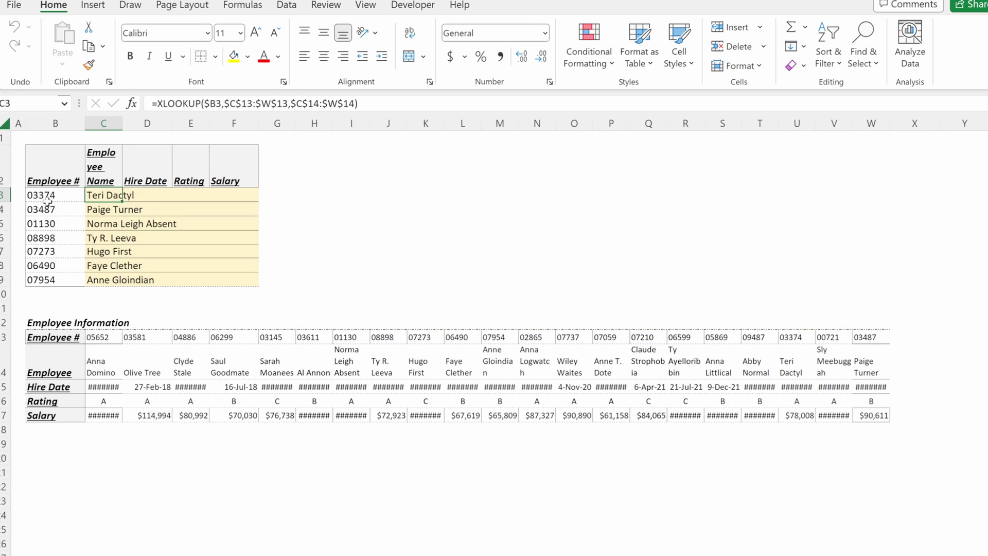
Copy the Employee Name formulas from C3:C9 across into the Hire Date column
{"action": "key", "text": "shift+Down"}
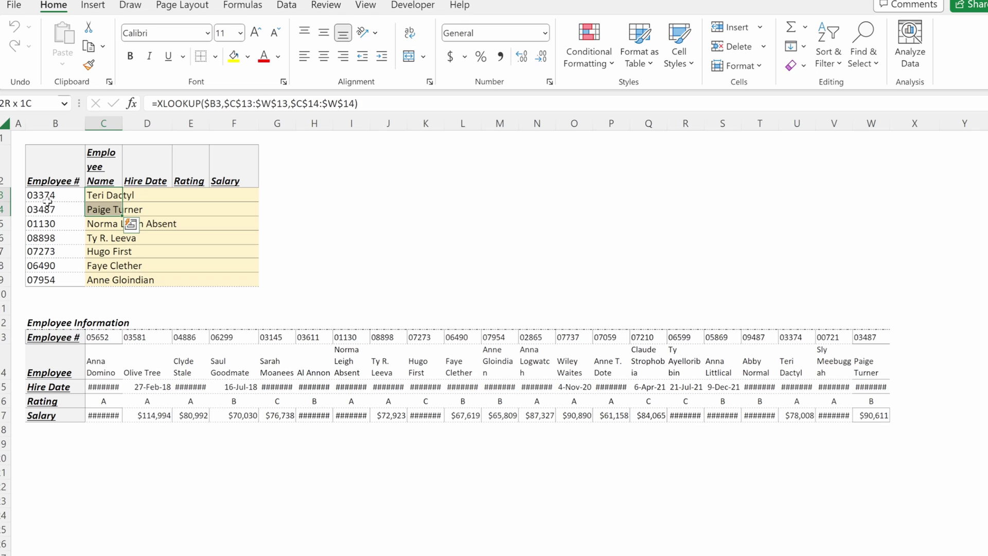
{"action": "key", "text": "ctrl+shift+Down"}
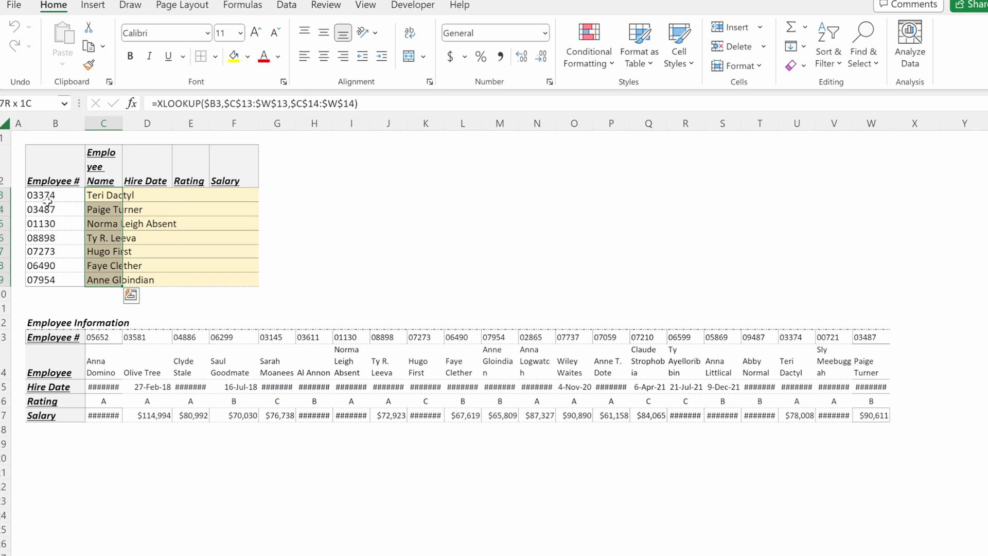
{"action": "key", "text": "shift+Right"}
{"action": "key", "text": "ctrl+r"}
{"action": "key", "text": "Right"}
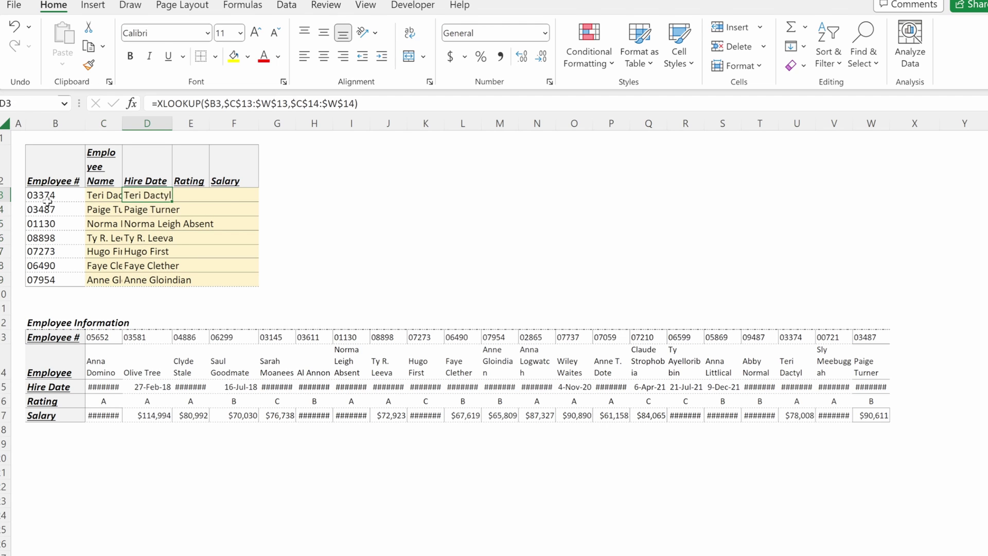
Examine the references in the copied Hire Date formulas from D3 down to D8
{"action": "key", "text": "F2"}
{"action": "key", "text": "Return"}
{"action": "key", "text": "F2"}
{"action": "key", "text": "Return"}
{"action": "key", "text": "F2"}
{"action": "key", "text": "Return"}
{"action": "key", "text": "F2"}
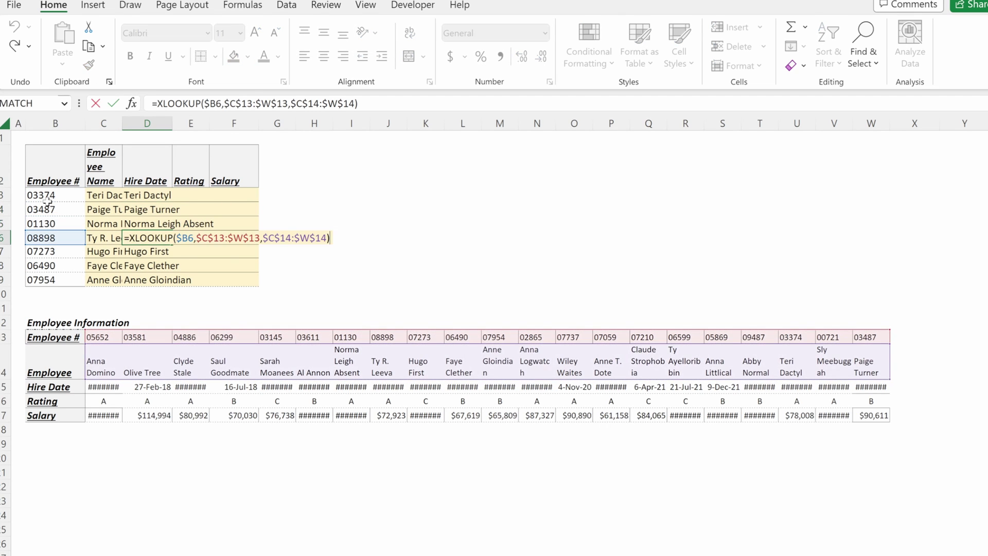
{"action": "key", "text": "Return"}
{"action": "key", "text": "F2"}
{"action": "key", "text": "Return"}
{"action": "key", "text": "F2"}
{"action": "key", "text": "Escape"}
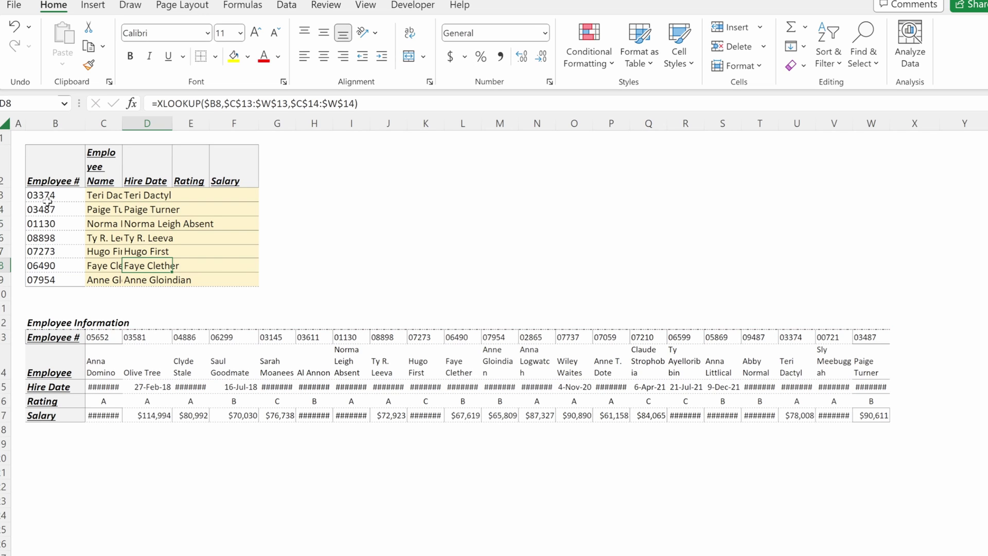
Enter the row offsets 1, 2 and 3 in D1:F1 above the Hire Date, Rating and Salary headers
{"action": "key", "text": "Up"}
{"action": "key", "text": "Up"}
{"action": "key", "text": "Up"}
{"action": "key", "text": "Up"}
{"action": "key", "text": "Up"}
{"action": "key", "text": "Up"}
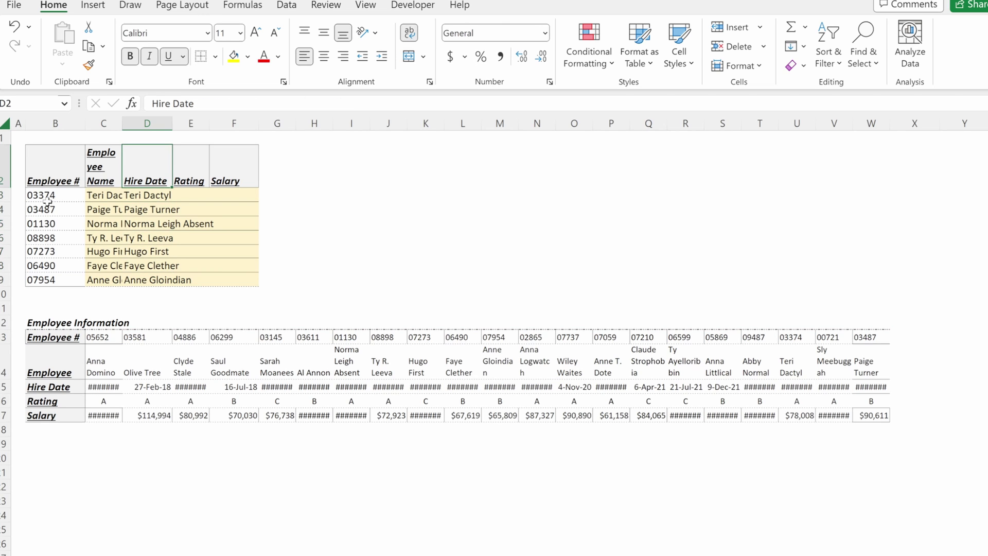
{"action": "key", "text": "Up"}
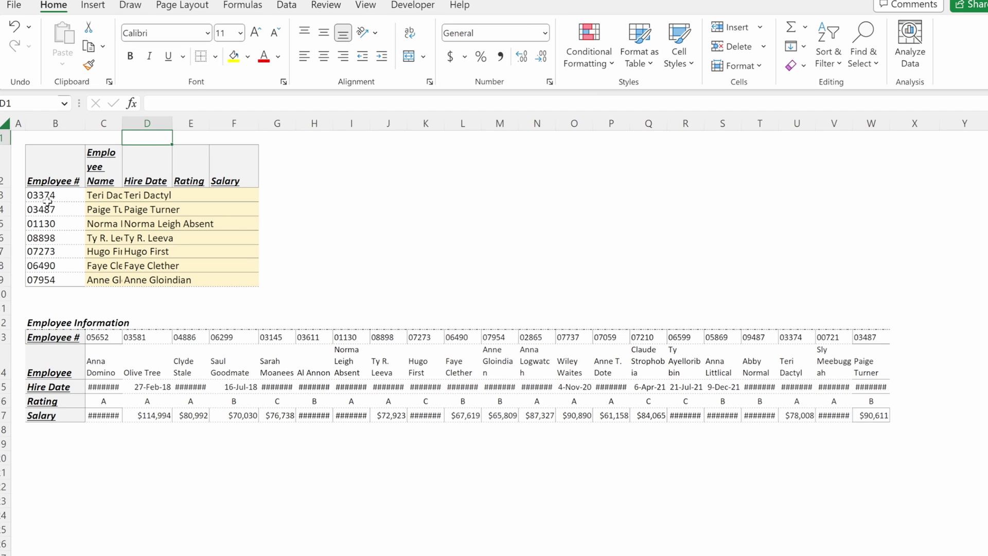
{"action": "type", "text": "1"}
{"action": "key", "text": "Right"}
{"action": "type", "text": "2"}
{"action": "key", "text": "Right"}
{"action": "type", "text": "3"}
{"action": "key", "text": "Return"}
Wrap the return array $C$14:$W$14 of the Hire Date formula in D3 in an OFFSET function
{"action": "key", "text": "Down"}
{"action": "key", "text": "Down"}
{"action": "key", "text": "Left"}
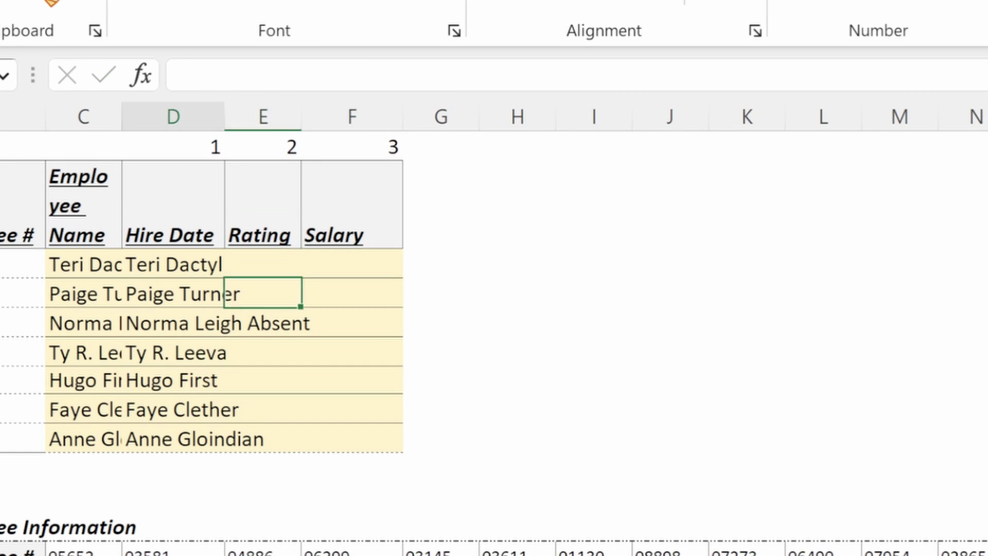
{"action": "key", "text": "Up"}
{"action": "key", "text": "Left"}
{"action": "key", "text": "F2"}
{"action": "key", "text": "Left"}
{"action": "key", "text": "Left"}
{"action": "key", "text": "Left"}
{"action": "key", "text": "Left"}
{"action": "key", "text": "Left"}
{"action": "key", "text": "Left"}
{"action": "key", "text": "Left"}
{"action": "key", "text": "Left"}
{"action": "key", "text": "Left"}
{"action": "key", "text": "Left"}
{"action": "key", "text": "Left"}
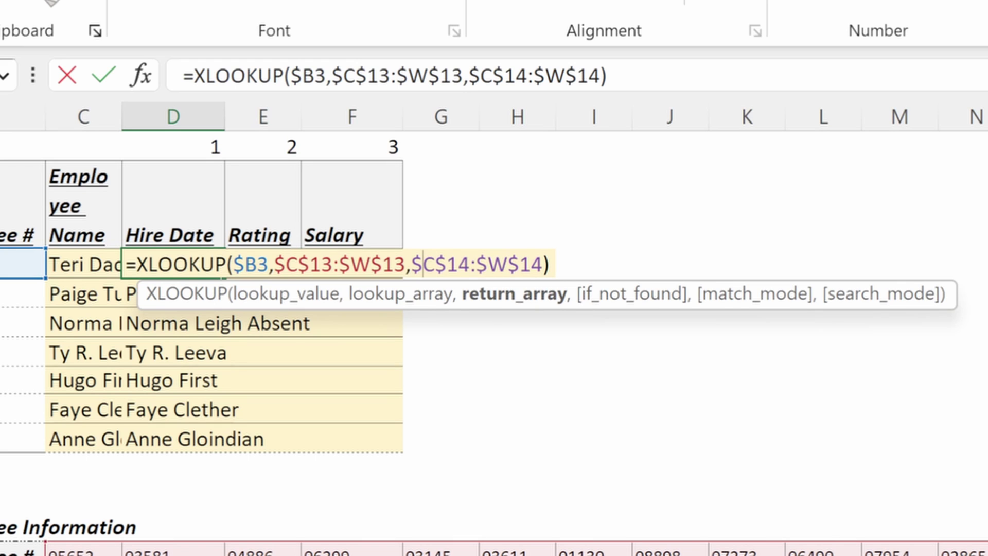
{"action": "key", "text": "Left"}
{"action": "key", "text": "Left"}
{"action": "key", "text": "Right"}
{"action": "type", "text": "off"}
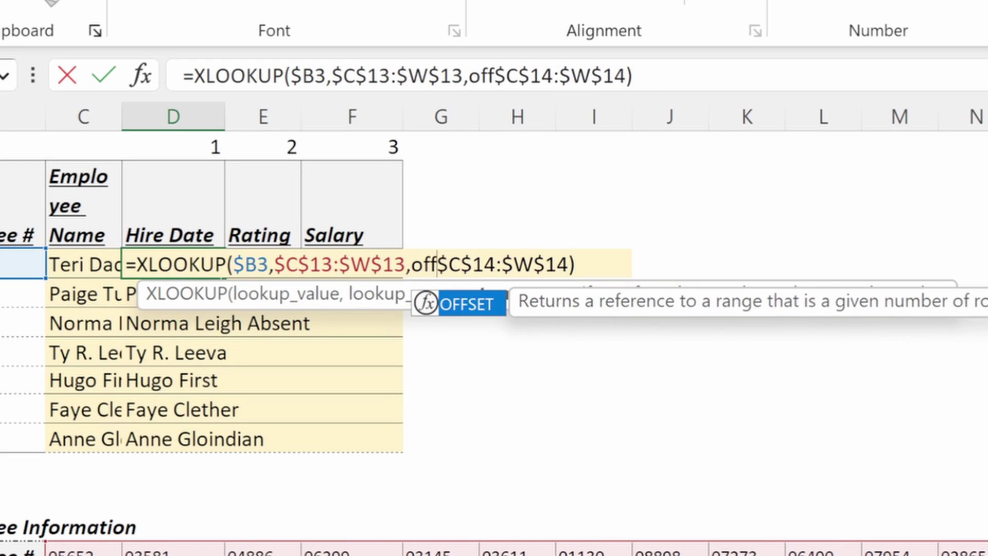
{"action": "key", "text": "Tab"}
Set the OFFSET rows argument to the offset number above Hire Date, row-locked as D$1
{"action": "key", "text": "Right"}
{"action": "key", "text": "Right"}
{"action": "key", "text": "Right"}
{"action": "key", "text": "Right"}
{"action": "key", "text": "Right"}
{"action": "key", "text": "Right"}
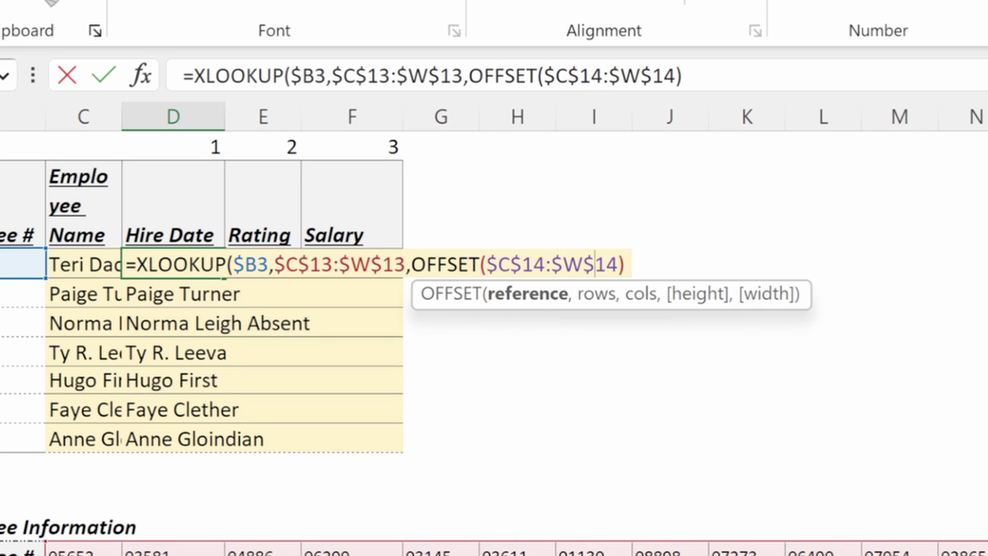
{"action": "type", "text": ","}
{"action": "key", "text": "Up"}
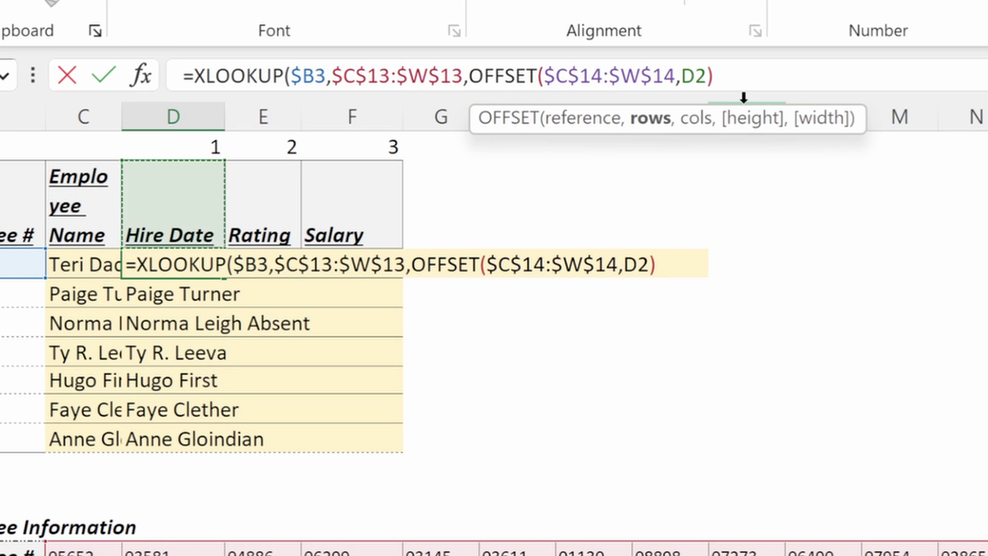
{"action": "key", "text": "Up"}
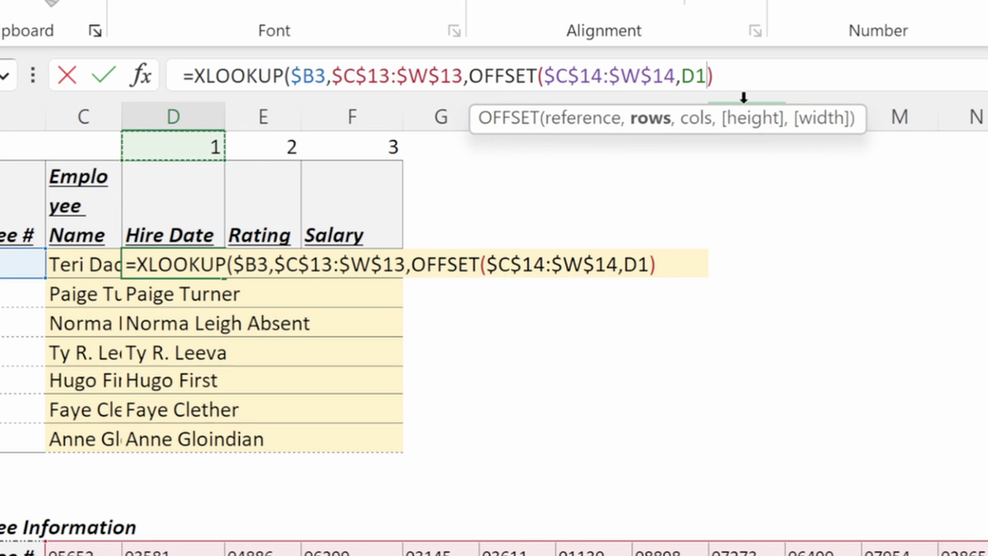
{"action": "key", "text": "F4"}
{"action": "key", "text": "F4"}
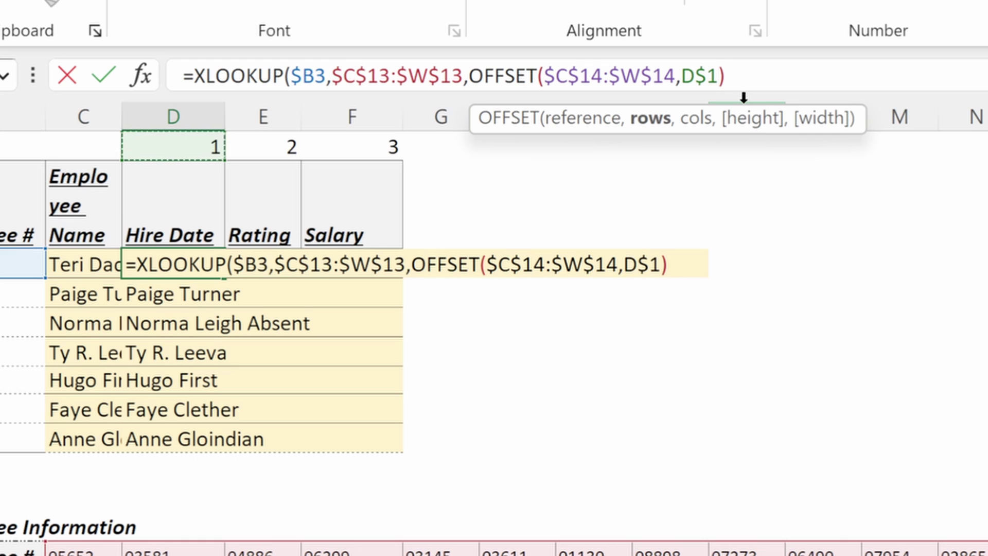
Set the OFFSET columns argument to 0, apply the formula to D3:D9 and format the results as dates
{"action": "type", "text": ",0"}
{"action": "key", "text": "ctrl+Return"}
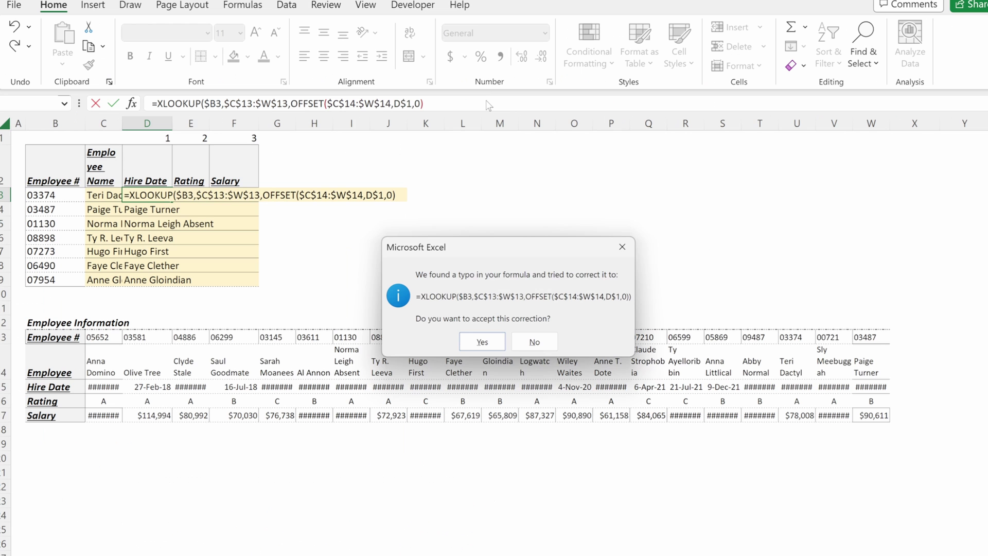
{"action": "key", "text": "Return"}
{"action": "key", "text": "ctrl+shift+3"}
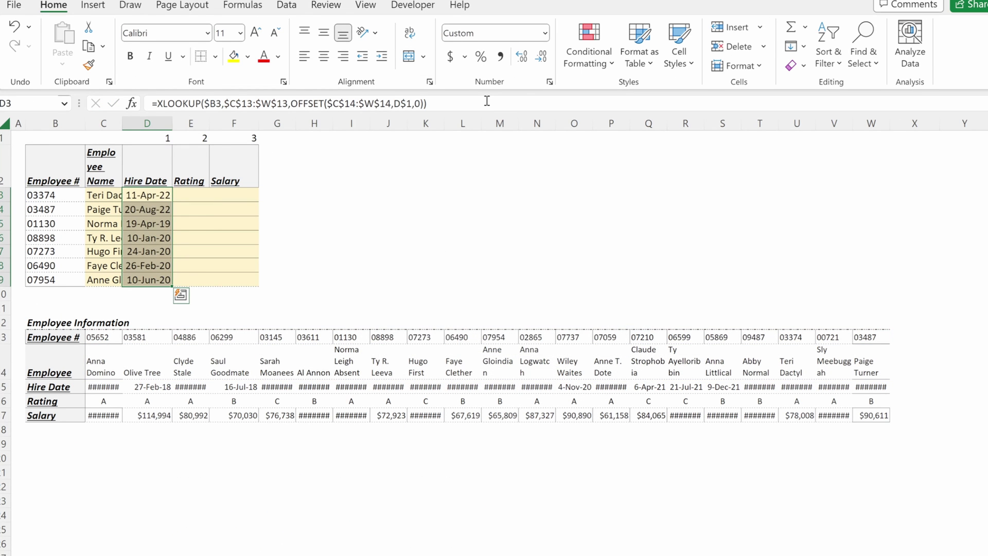
Copy the Hire Date formulas across into the Rating and Salary columns
{"action": "key", "text": "shift+Right"}
{"action": "key", "text": "shift+Right"}
{"action": "key", "text": "ctrl+r"}
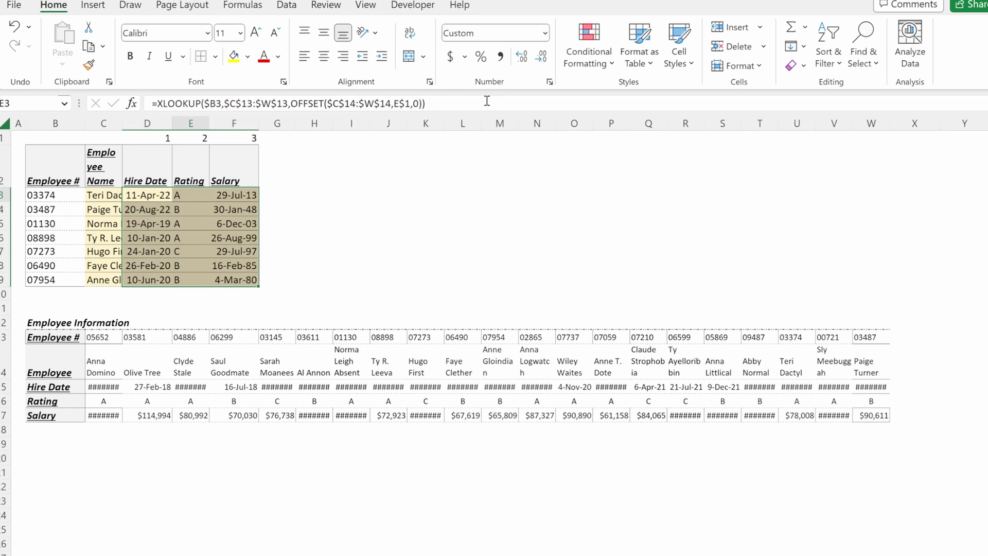
Format the Salary results in F3:F9 as currency with no decimal places
{"action": "key", "text": "Right"}
{"action": "key", "text": "Right"}
{"action": "key", "text": "ctrl+shift+Down"}
{"action": "key", "text": "ctrl+shift+4"}
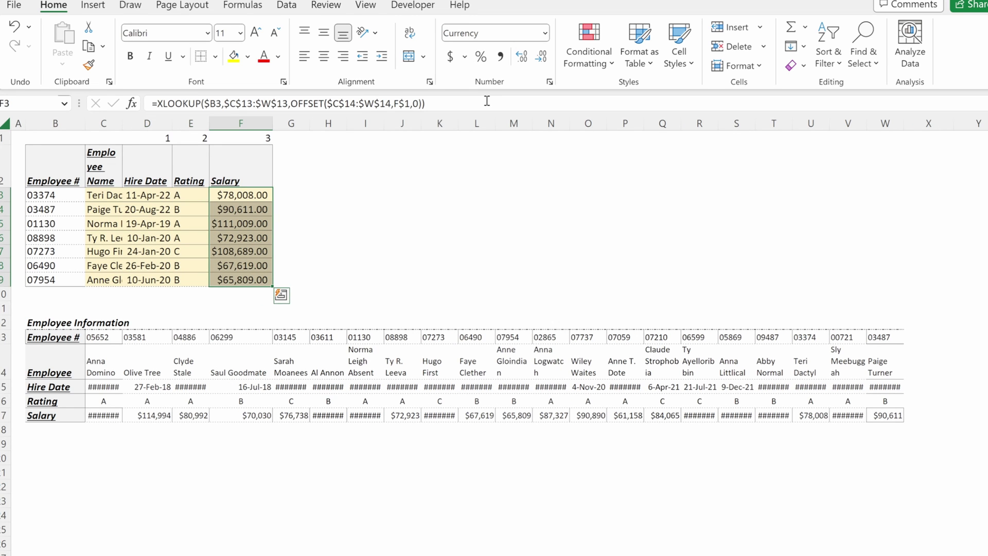
{"action": "key", "text": "Up"}
{"action": "key", "text": "Up"}
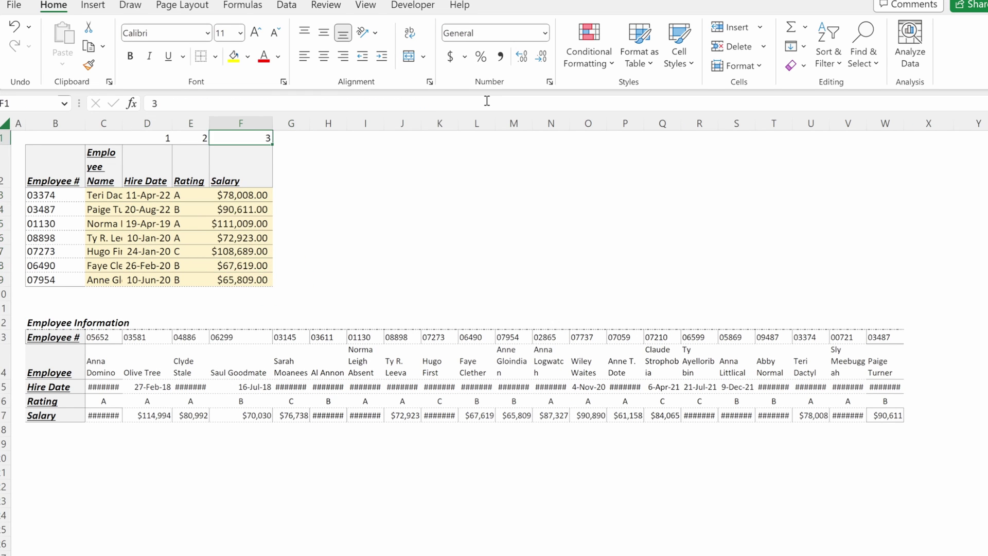
{"action": "key", "text": "Down"}
{"action": "key", "text": "Down"}
{"action": "key", "text": "ctrl+shift+Down"}
{"action": "key", "text": "alt+h"}
{"action": "key", "text": "9"}
{"action": "key", "text": "alt+h"}
{"action": "key", "text": "9"}
Compare the OFFSET row references in the Hire Date and Rating formulas in D3 and E3
{"action": "key", "text": "Left"}
{"action": "key", "text": "F2"}
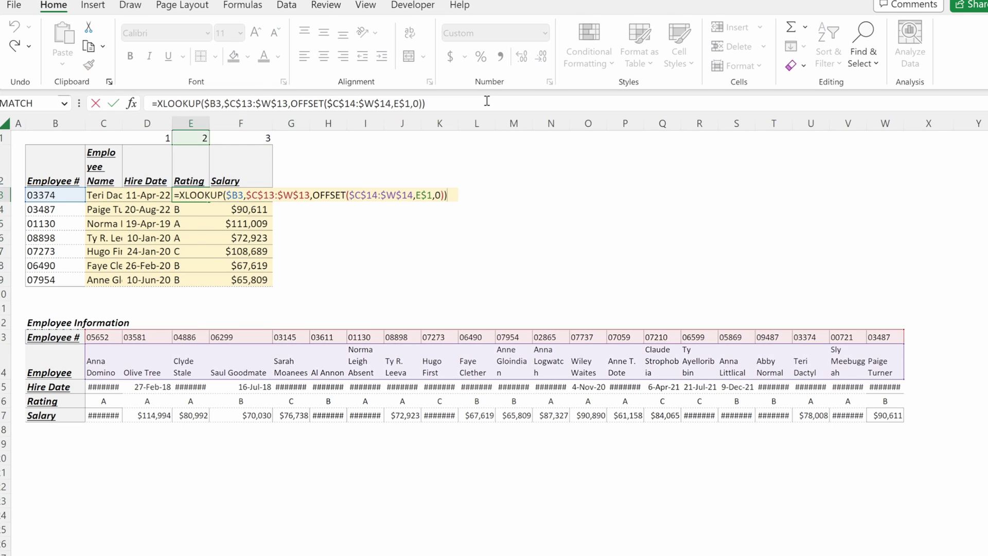
{"action": "key", "text": "Escape"}
{"action": "key", "text": "Left"}
{"action": "key", "text": "F2"}
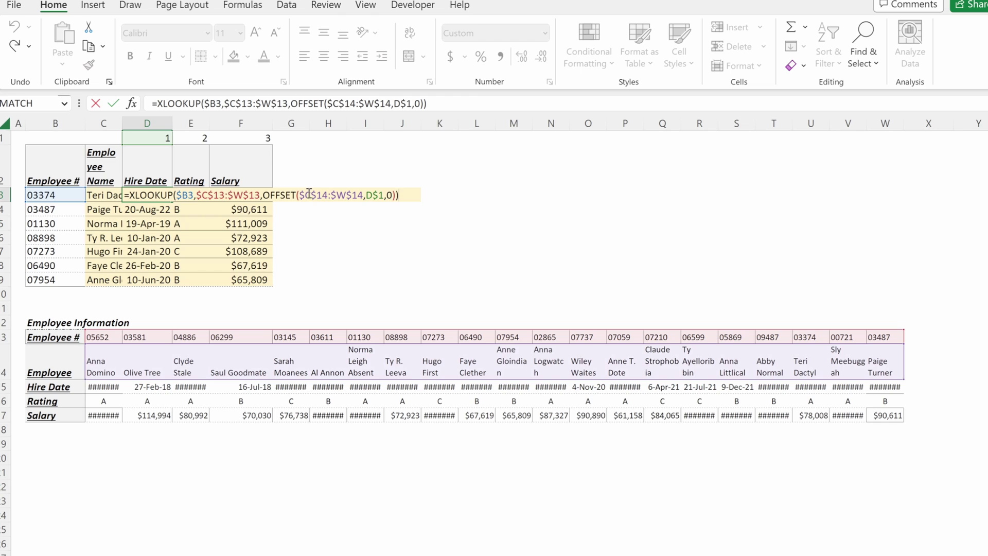
{"action": "key", "text": "Escape"}
{"action": "key", "text": "Right"}
{"action": "key", "text": "F2"}
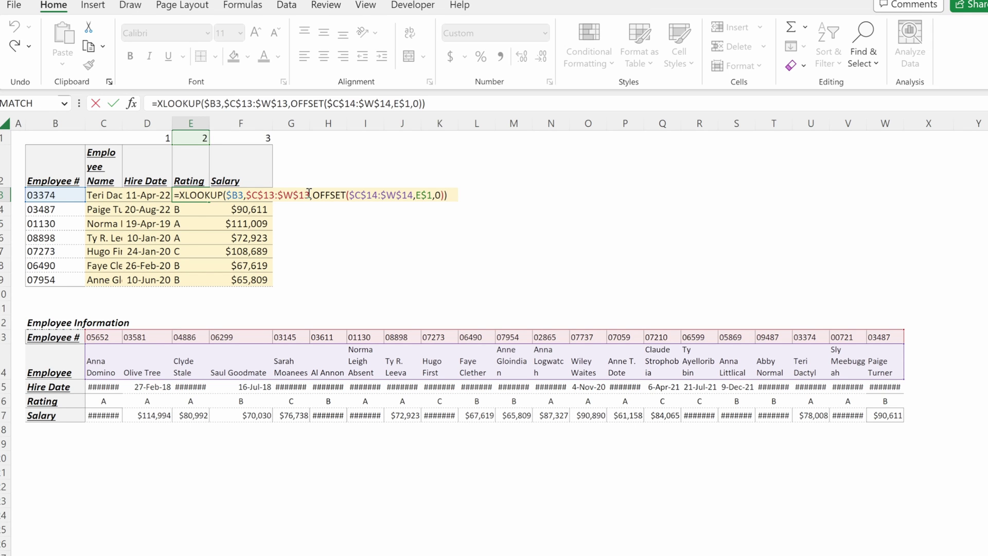
{"action": "key", "text": "Escape"}
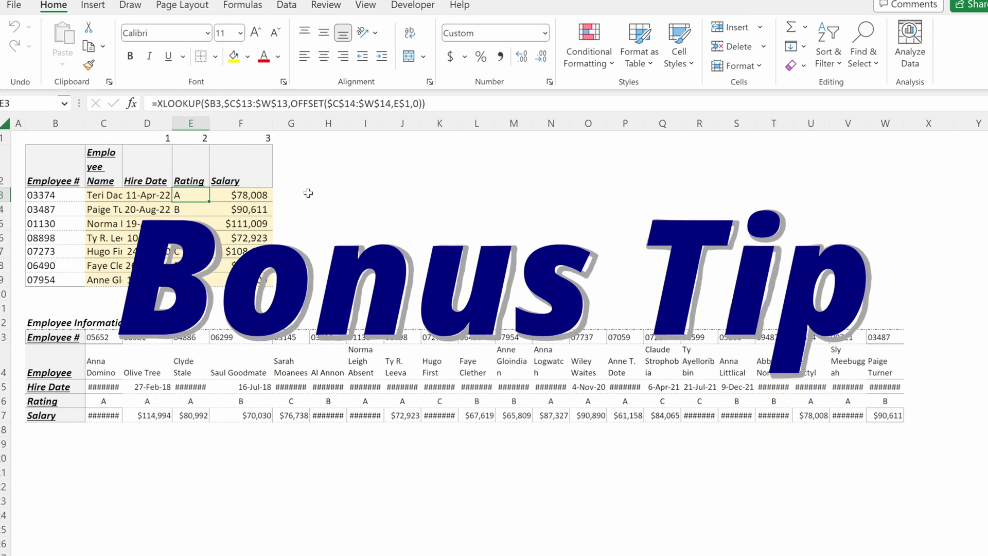
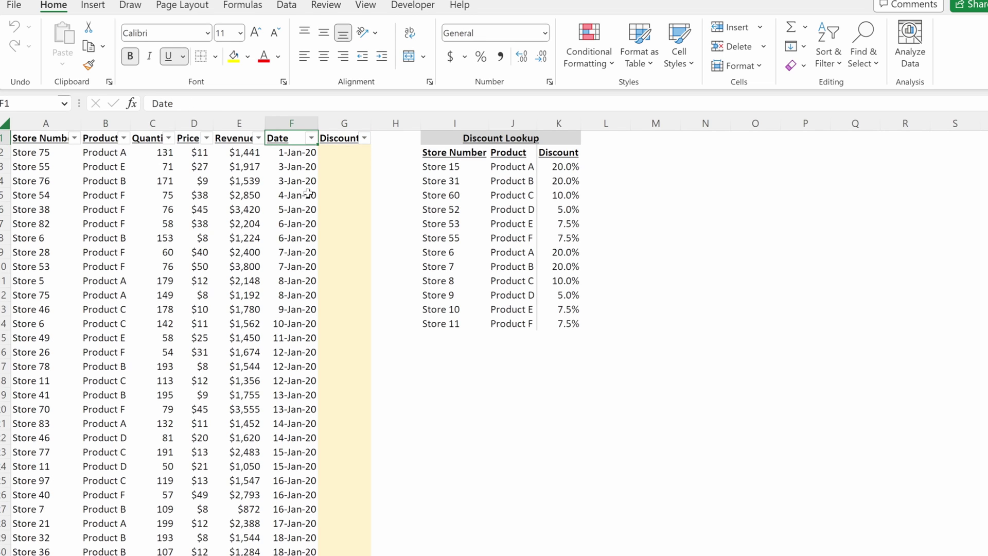
Examine the Discount Lookup table in I1:K14 and the store, product and discount combination in its first record
{"action": "key", "text": "Right"}
{"action": "key", "text": "Right"}
{"action": "key", "text": "Right"}
{"action": "key", "text": "ctrl+shift+Down"}
{"action": "key", "text": "ctrl+shift+Right"}
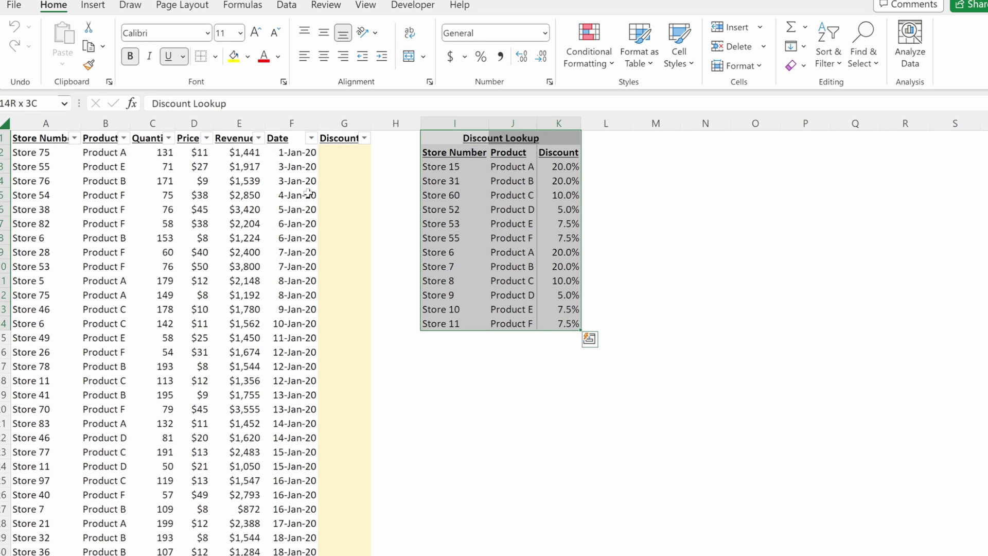
{"action": "key", "text": "Down"}
{"action": "key", "text": "Down"}
{"action": "key", "text": "ctrl+shift+Right"}
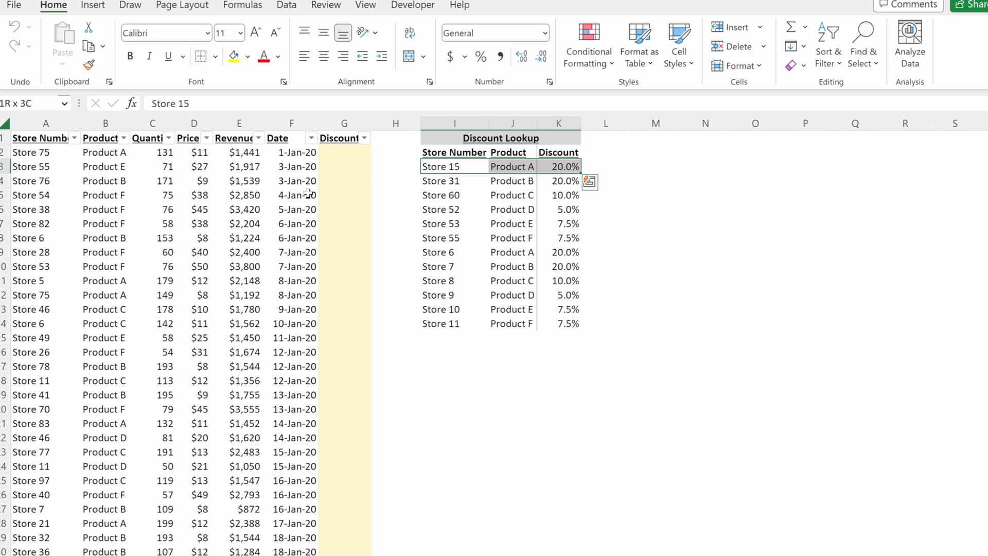
Start an XLOOKUP in G2 that uses the combined store and product A2&B2 as its lookup value
{"action": "key", "text": "Left"}
{"action": "key", "text": "Left"}
{"action": "key", "text": "Up"}
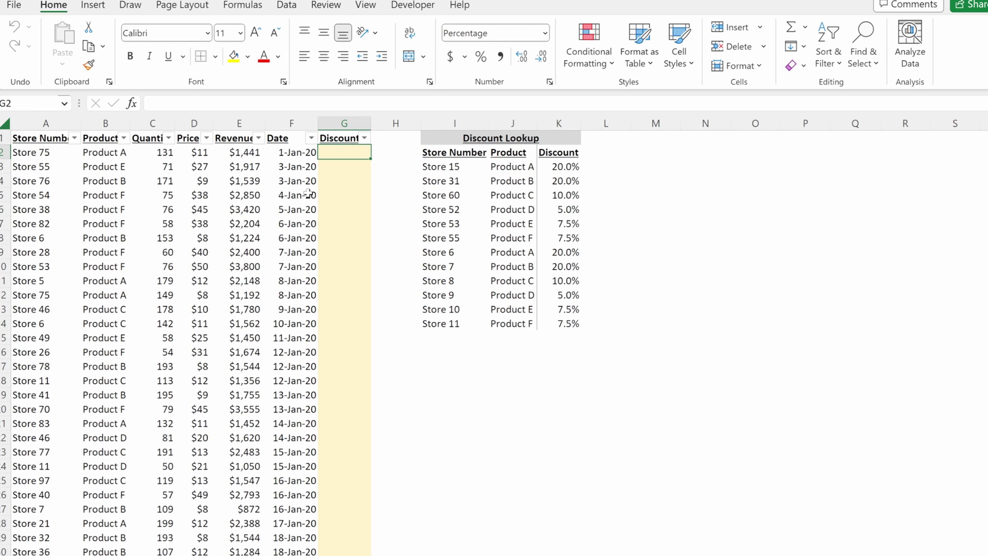
{"action": "type", "text": "=xl"}
{"action": "key", "text": "Tab"}
{"action": "key", "text": "Left"}
{"action": "key", "text": "Left"}
{"action": "key", "text": "Left"}
{"action": "key", "text": "Left"}
{"action": "key", "text": "Left"}
{"action": "key", "text": "Left"}
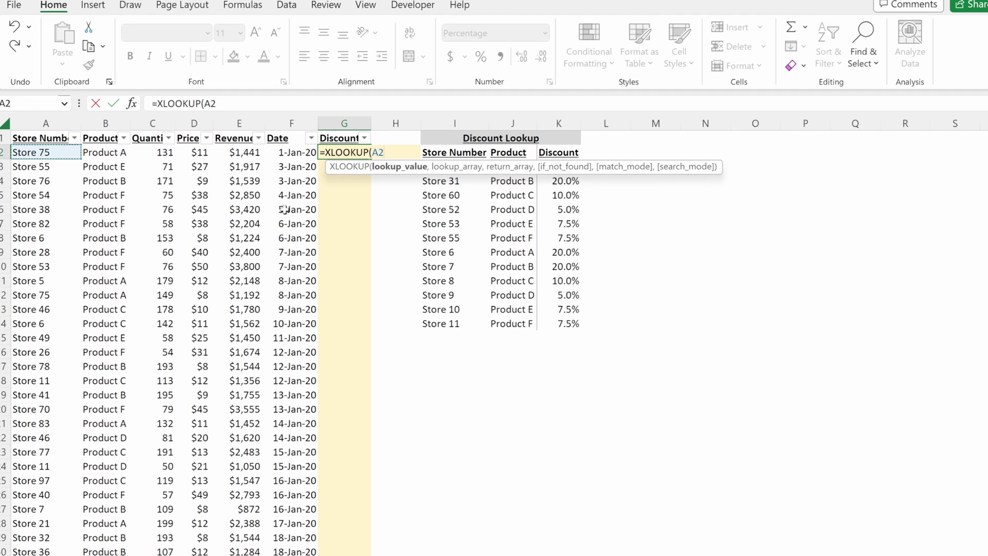
{"action": "type", "text": "&"}
{"action": "key", "text": "Left"}
{"action": "key", "text": "Left"}
{"action": "key", "text": "Left"}
{"action": "key", "text": "Left"}
{"action": "key", "text": "Left"}
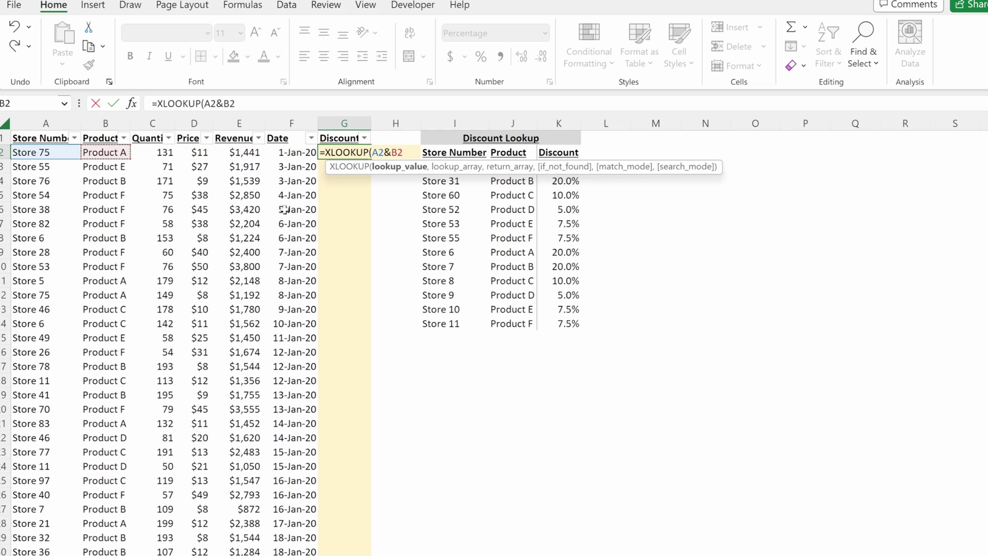
Set the lookup array to the store numbers in the Discount Lookup table, locked as $I$3:$I$14
{"action": "type", "text": ","}
{"action": "key", "text": "Right"}
{"action": "key", "text": "Right"}
{"action": "key", "text": "Down"}
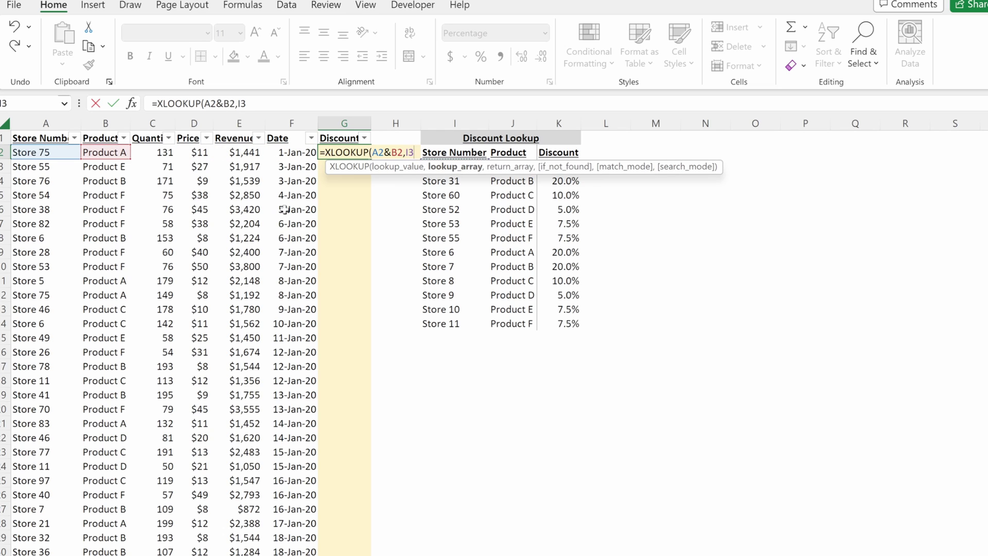
{"action": "key", "text": "ctrl+shift+Down"}
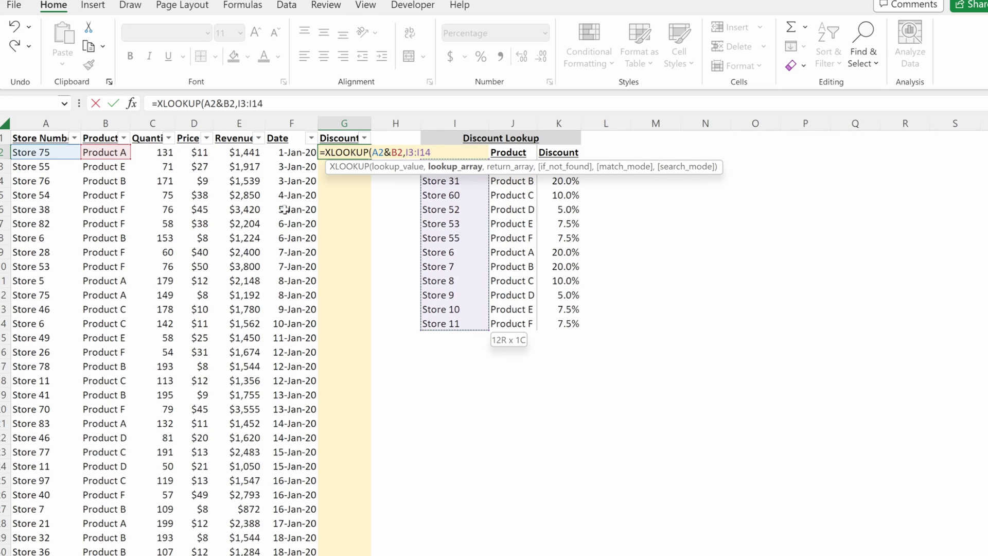
{"action": "key", "text": "F4"}
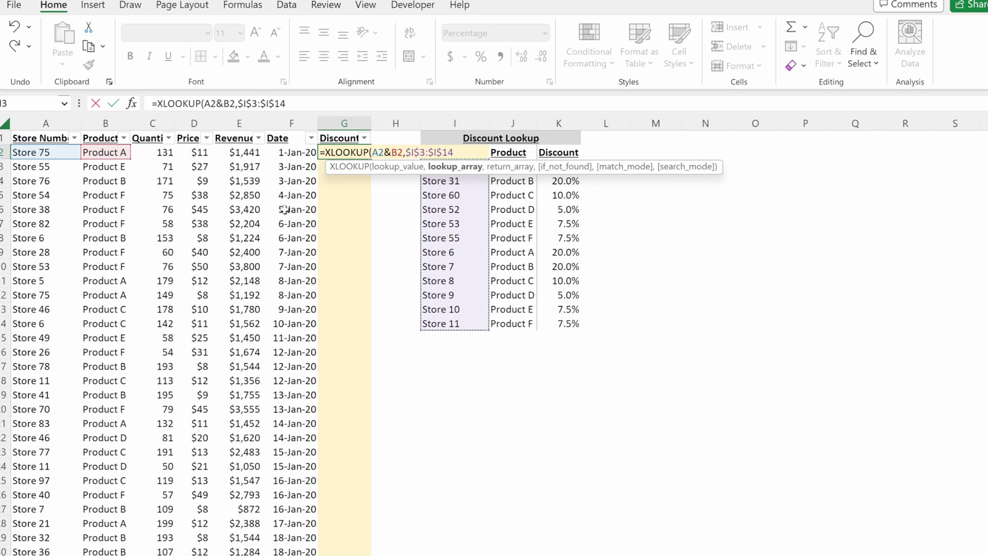
Join the product range $J$3:$J$14 to the lookup array with an ampersand
{"action": "type", "text": "&"}
{"action": "key", "text": "Right"}
{"action": "key", "text": "Right"}
{"action": "key", "text": "Right"}
{"action": "key", "text": "Down"}
{"action": "key", "text": "ctrl+shift+Down"}
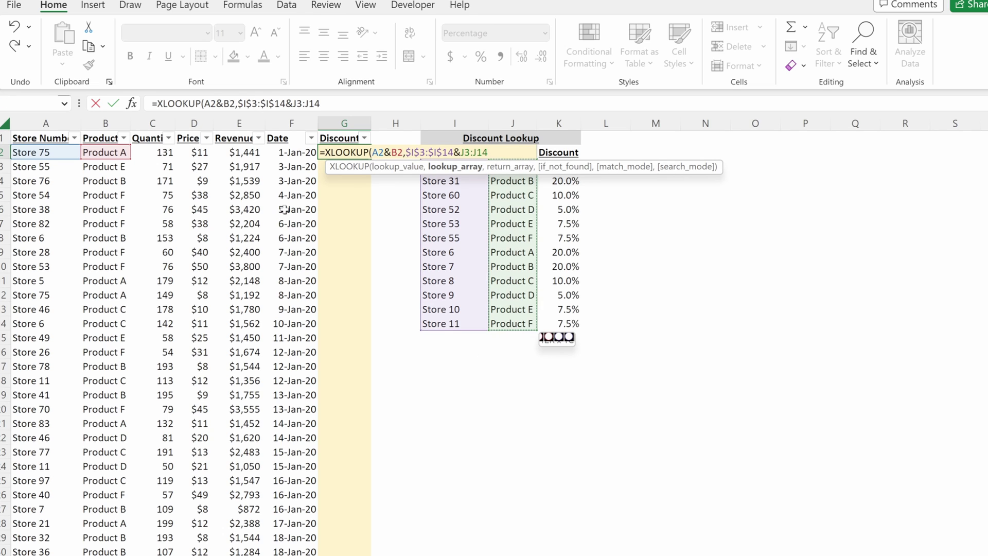
{"action": "key", "text": "F4"}
Set the return array to $K$3:$K$14 and the not-found value to "", and apply the formula down the Discount column
{"action": "type", "text": ","}
{"action": "key", "text": "Right"}
{"action": "key", "text": "Right"}
{"action": "key", "text": "Right"}
{"action": "key", "text": "Right"}
{"action": "key", "text": "Down"}
{"action": "key", "text": "Down"}
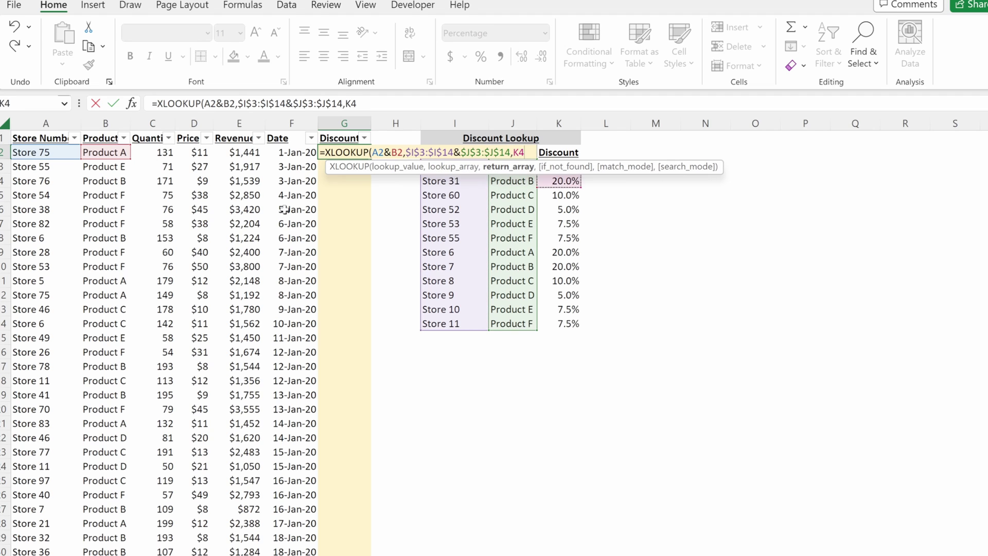
{"action": "key", "text": "Up"}
{"action": "key", "text": "ctrl+shift+Down"}
{"action": "key", "text": "F4"}
{"action": "type", "text": ",\"\""}
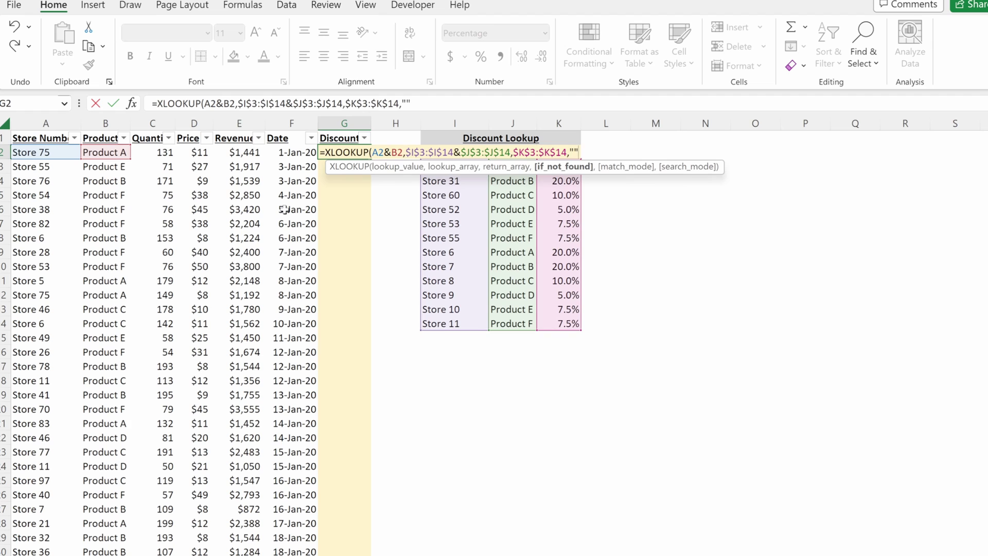
{"action": "key", "text": "Return"}
Filter the blanks out of the Discount column and review the remaining store and product rows
{"action": "key", "text": "ctrl+Up"}
{"action": "key", "text": "alt+Down"}
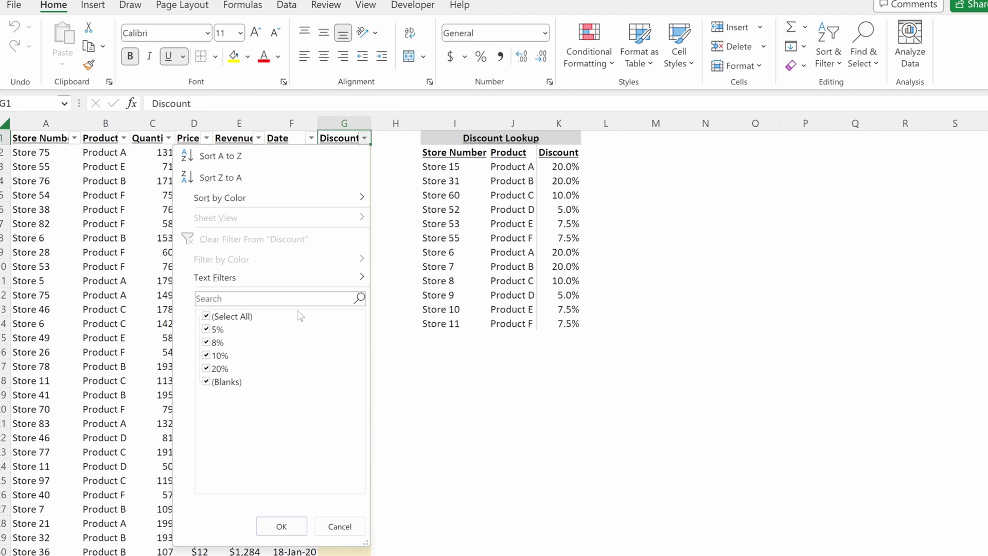
{"action": "left_click", "coordinate": [211, 382]}
{"action": "key", "text": "Return"}
{"action": "key", "text": "Down"}
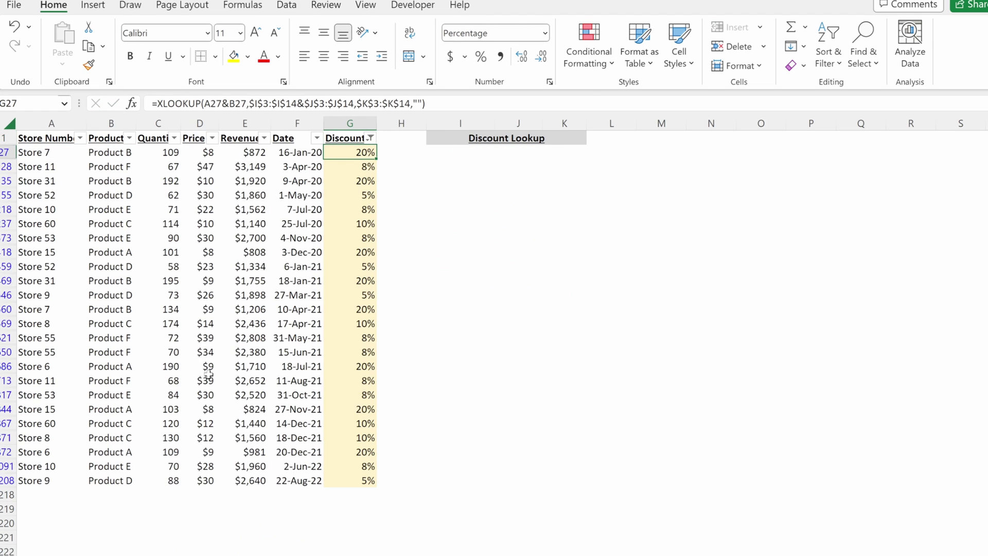
{"action": "key", "text": "ctrl+shift+Down"}
{"action": "key", "text": "ctrl+shift+Left"}
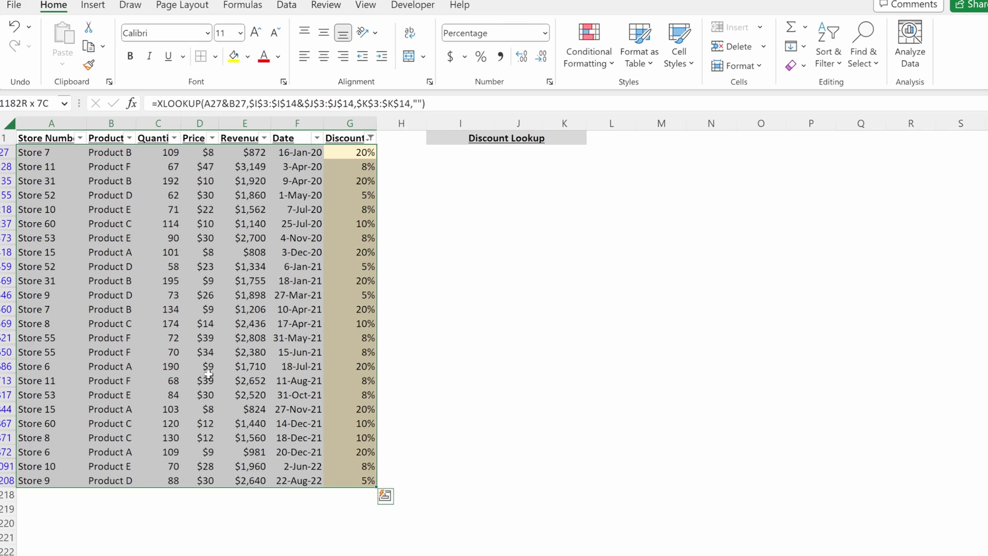
{"action": "key", "text": "Right"}
{"action": "key", "text": "Left"}
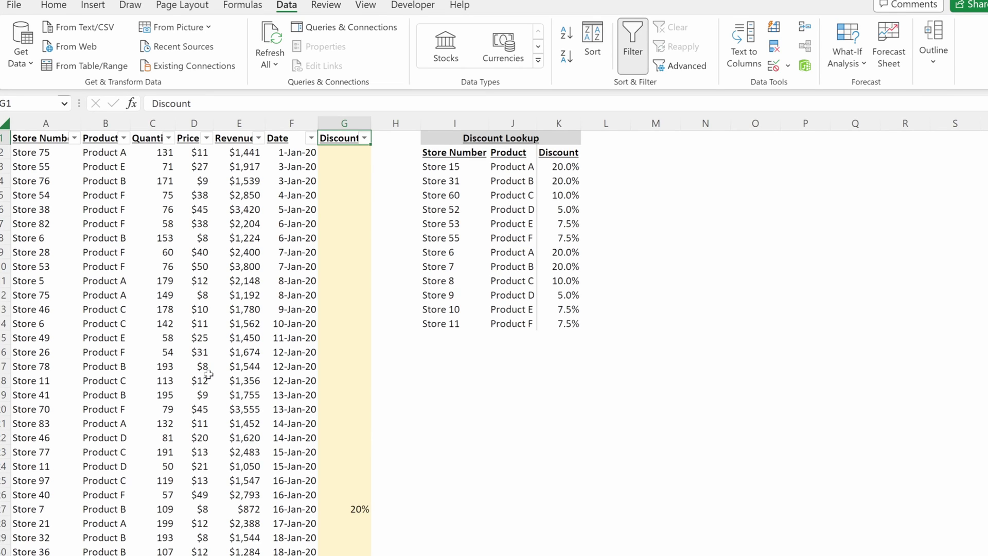
Review the first Discount Lookup store in I3 and the two-criteria XLOOKUP formula in G3
{"action": "key", "text": "Right"}
{"action": "key", "text": "Right"}
{"action": "key", "text": "Down"}
{"action": "key", "text": "Down"}
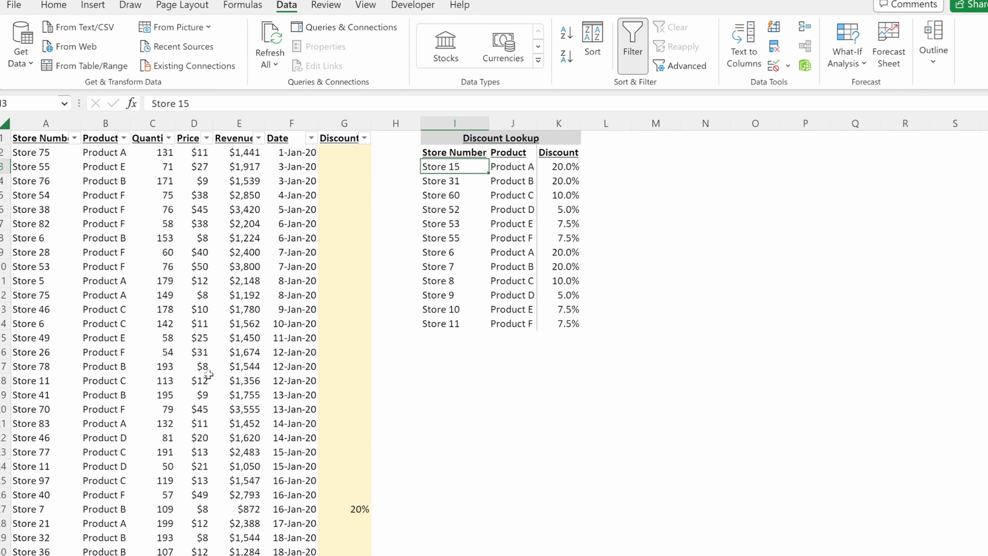
{"action": "key", "text": "Left"}
{"action": "key", "text": "Left"}
{"action": "type", "text": "=XLOOKUP(A3&B3,$I$3:$I$14&$J$3:$J$14,$K$3:$K$14,\"\")"}
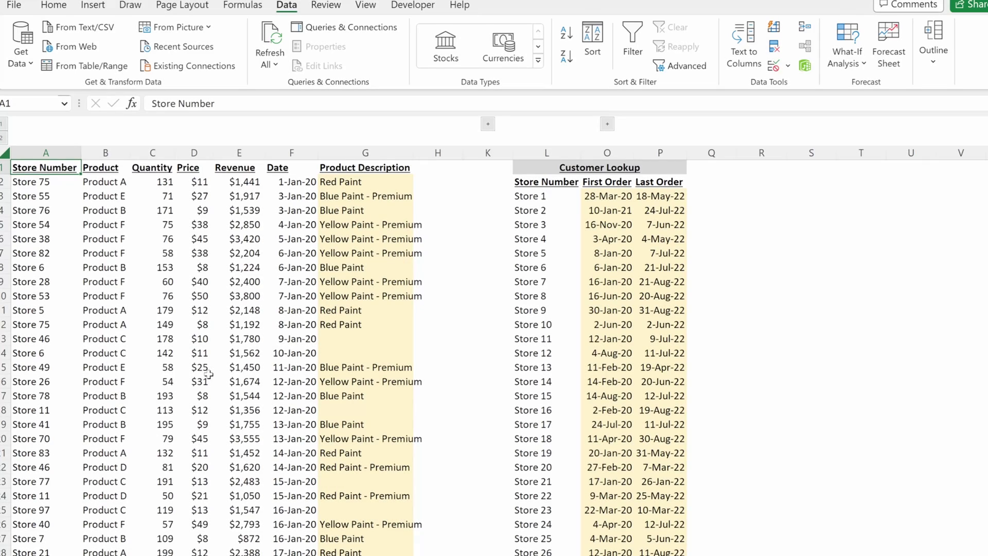
Open the Product Description XLOOKUP in G2 and examine its arguments
{"action": "key", "text": "Right"}
{"action": "key", "text": "Down"}
{"action": "key", "text": "Right"}
{"action": "key", "text": "Right"}
{"action": "key", "text": "Right"}
{"action": "key", "text": "Right"}
{"action": "key", "text": "Right"}
{"action": "key", "text": "F2"}
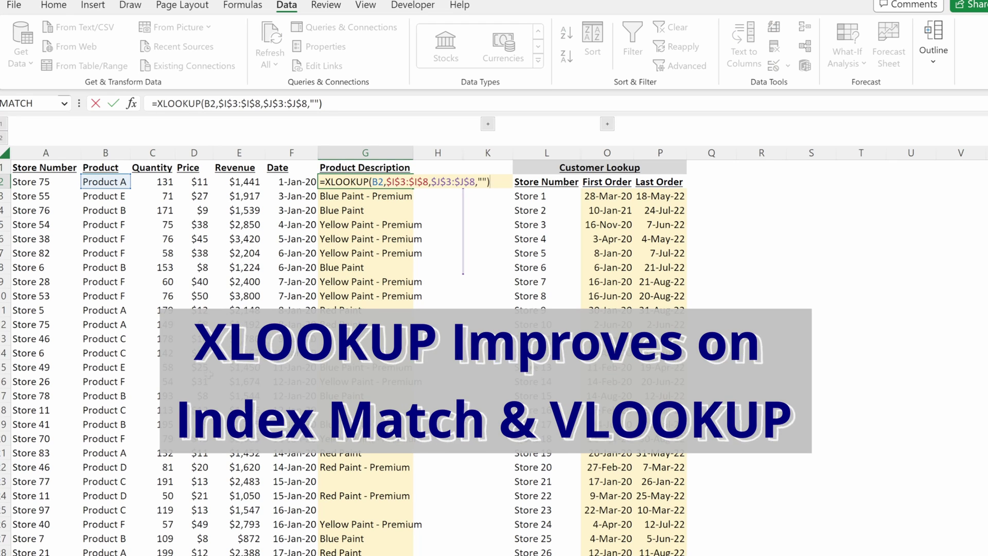
{"action": "key", "text": "Left"}
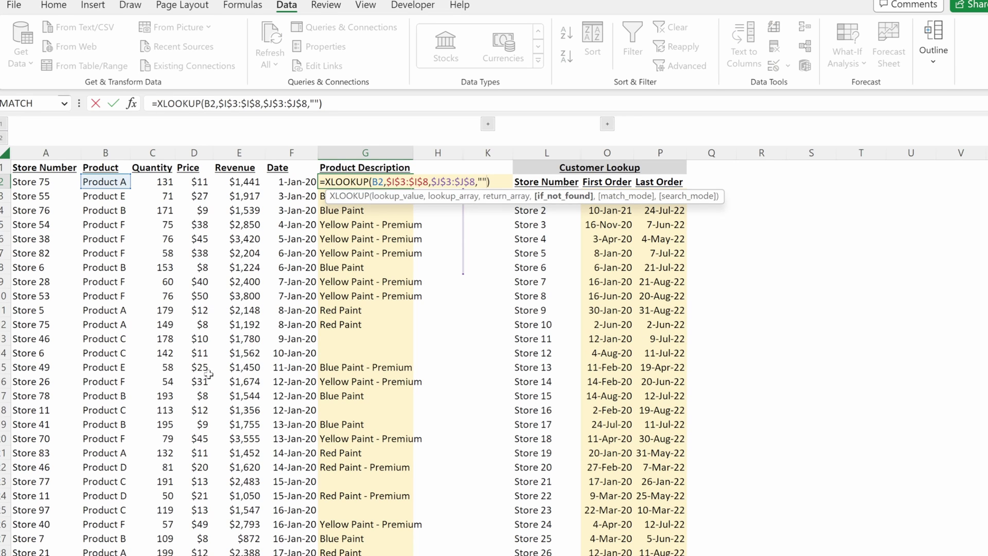